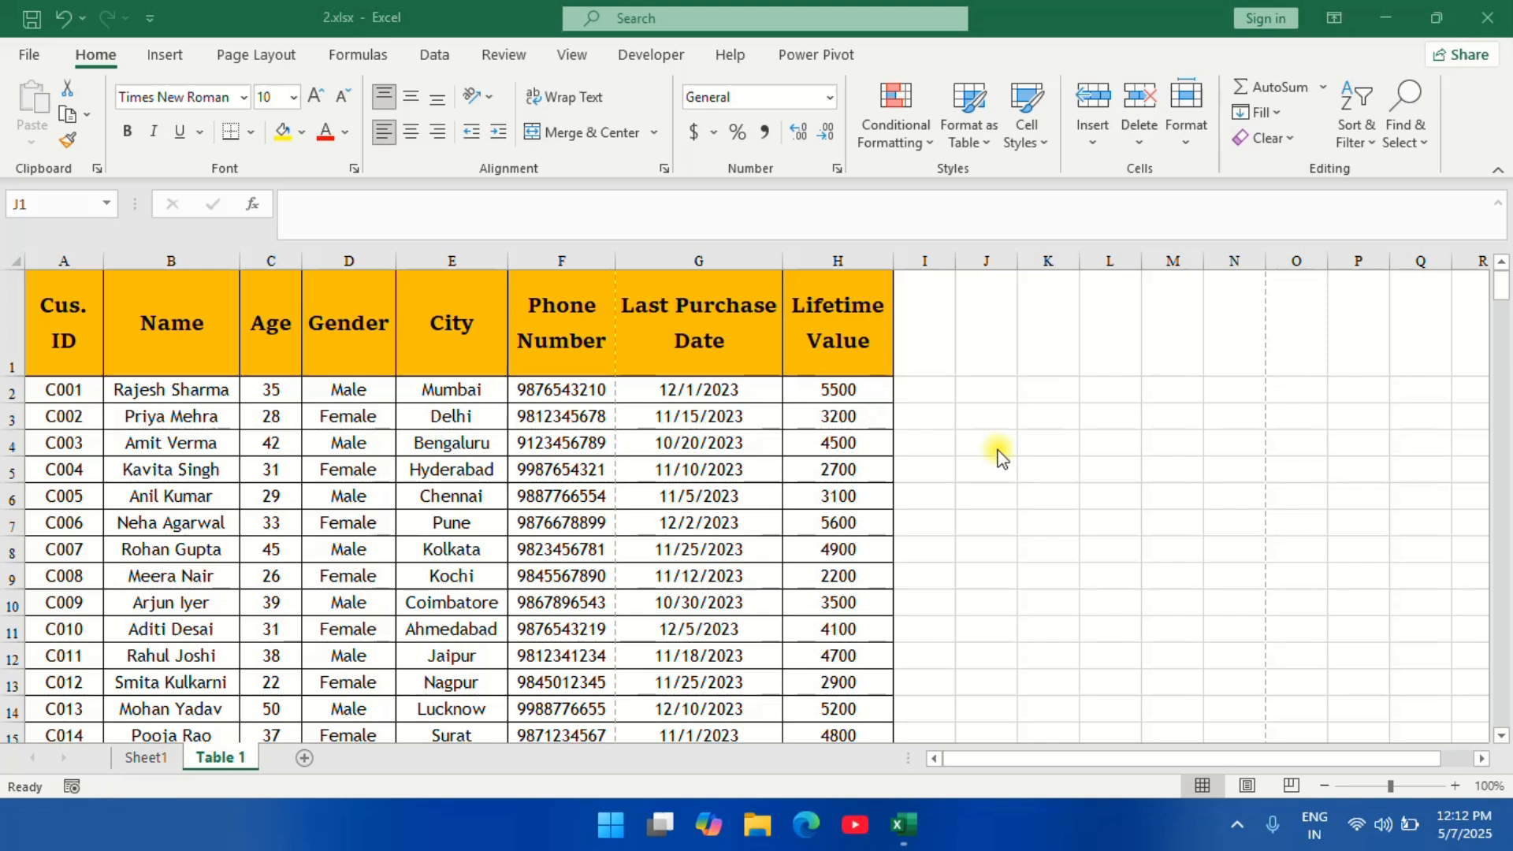
Step: Review the customer table and its current print preview, then return to the worksheet
click(464, 343)
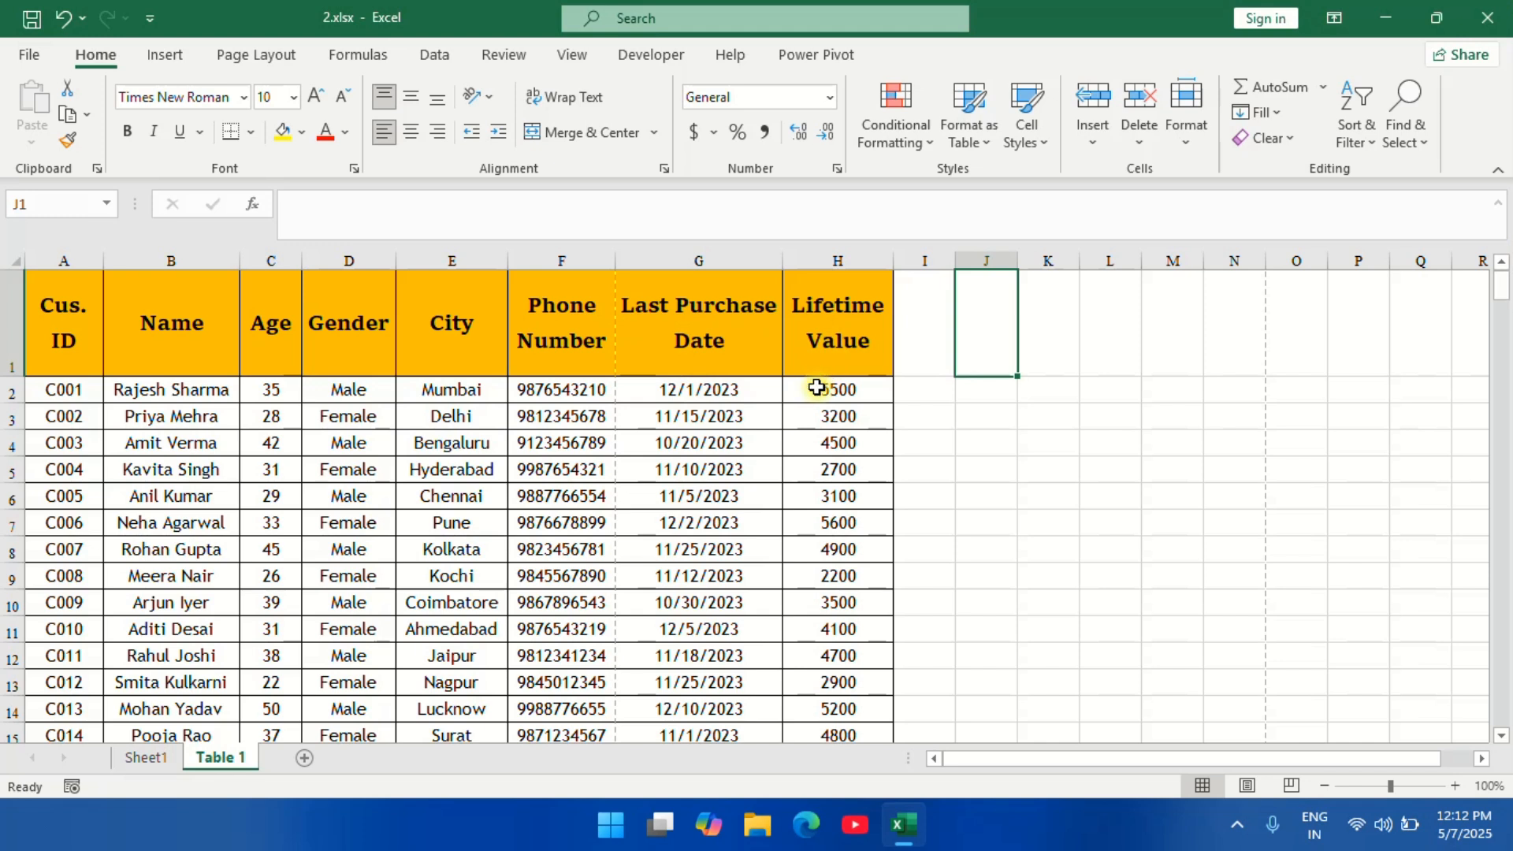
scroll(356, 424, down, 10)
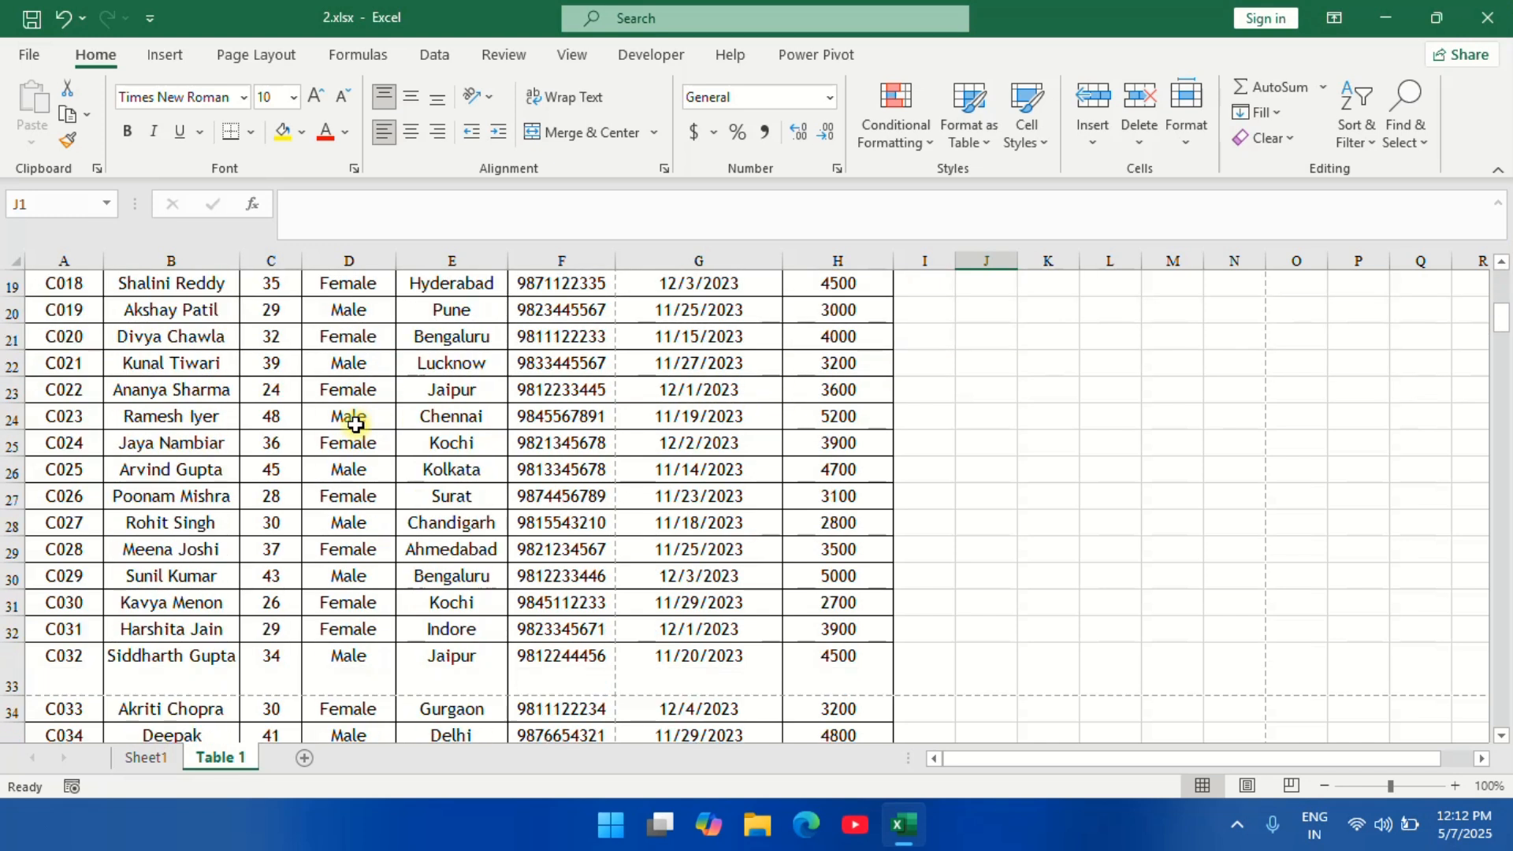
scroll(361, 422, up, 10)
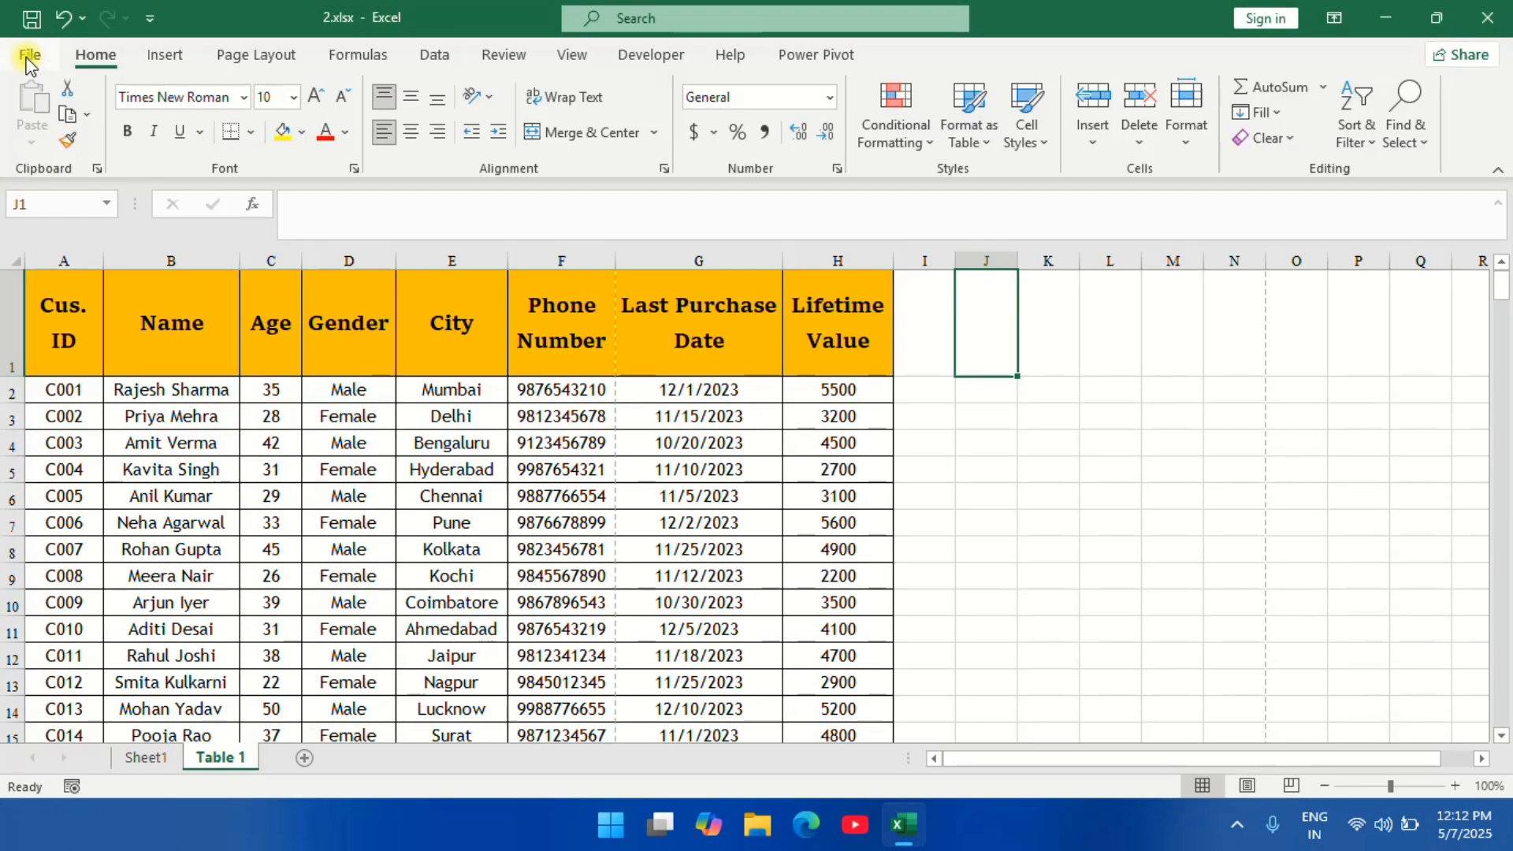
click(28, 57)
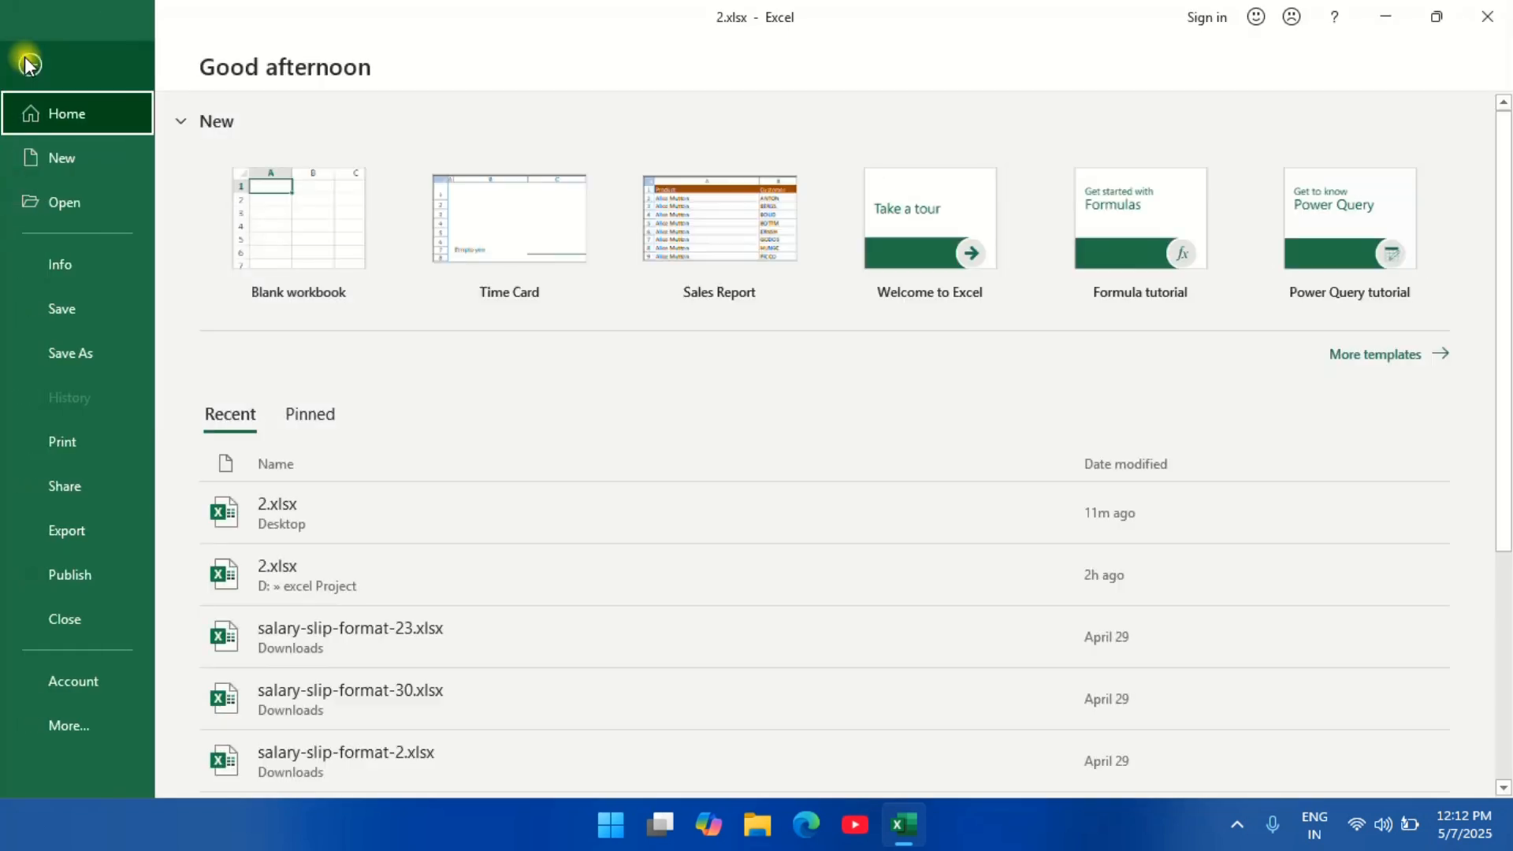
click(79, 439)
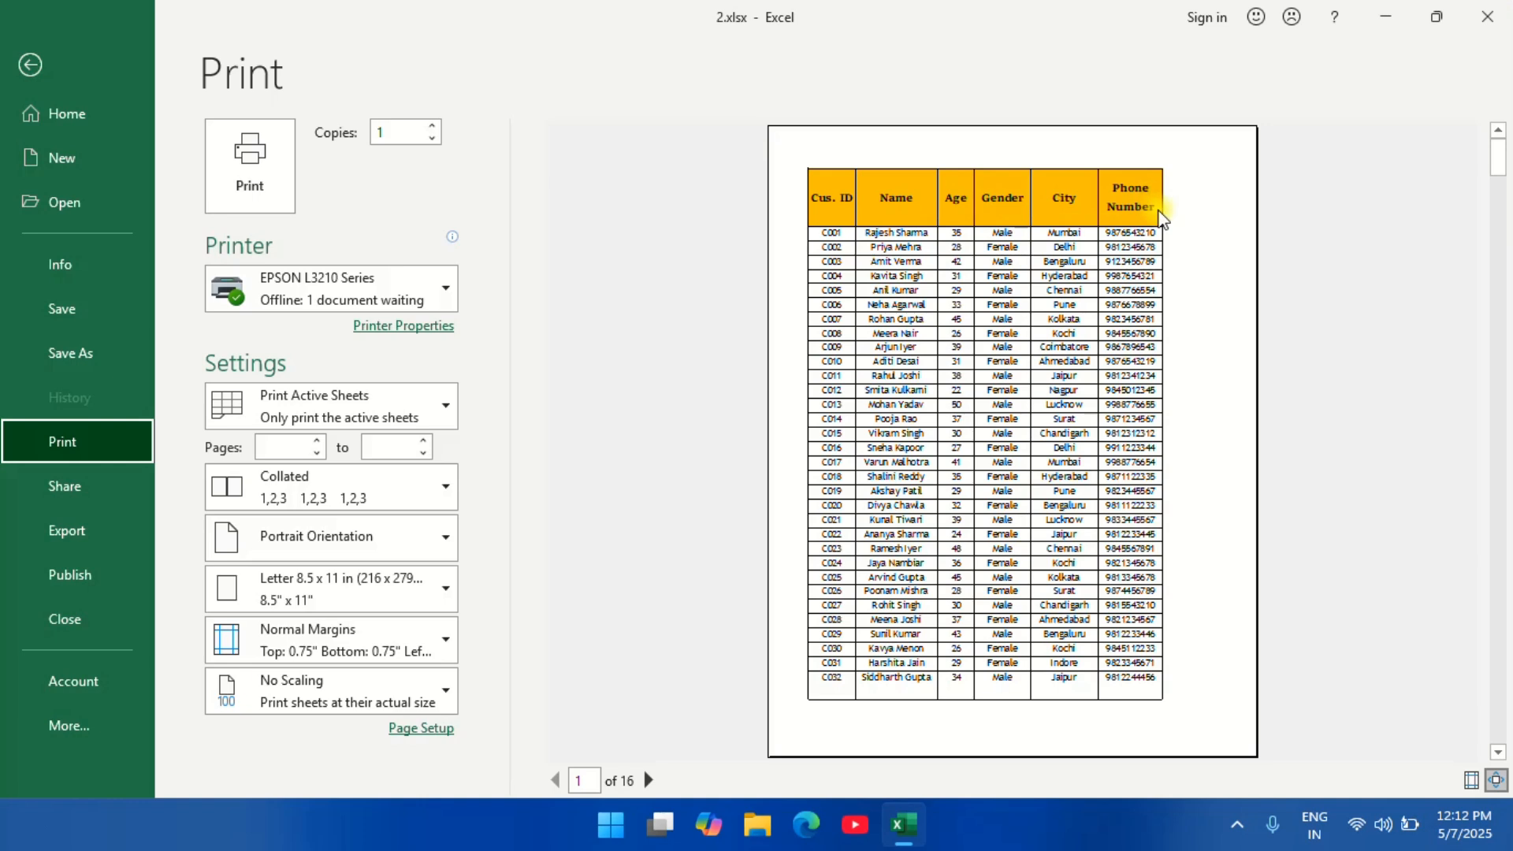
click(32, 66)
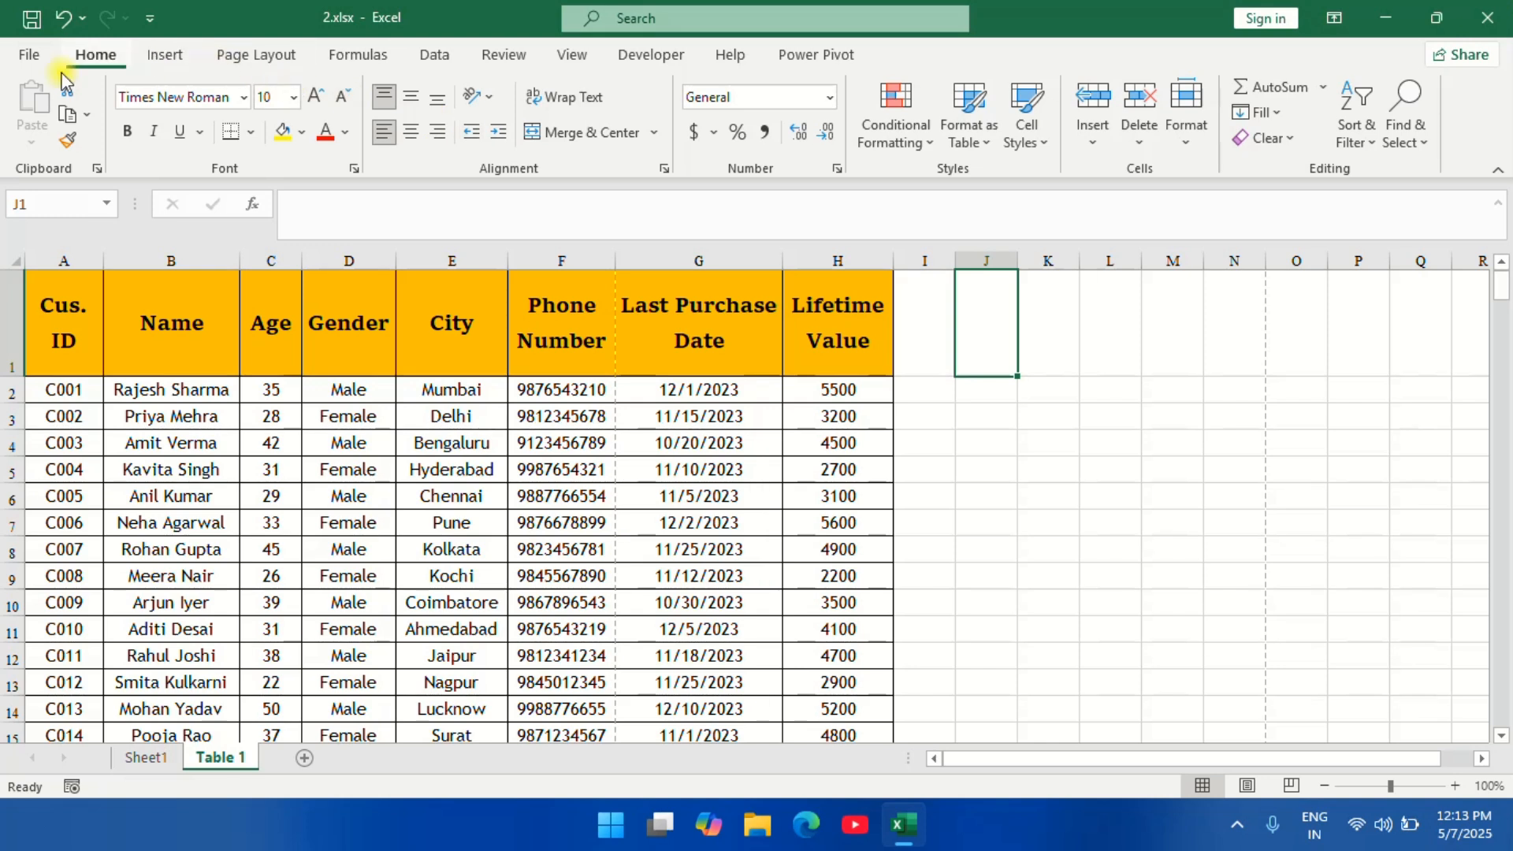
Step: Set the sheet's print layout to landscape orientation with the Wide margins preset
click(28, 54)
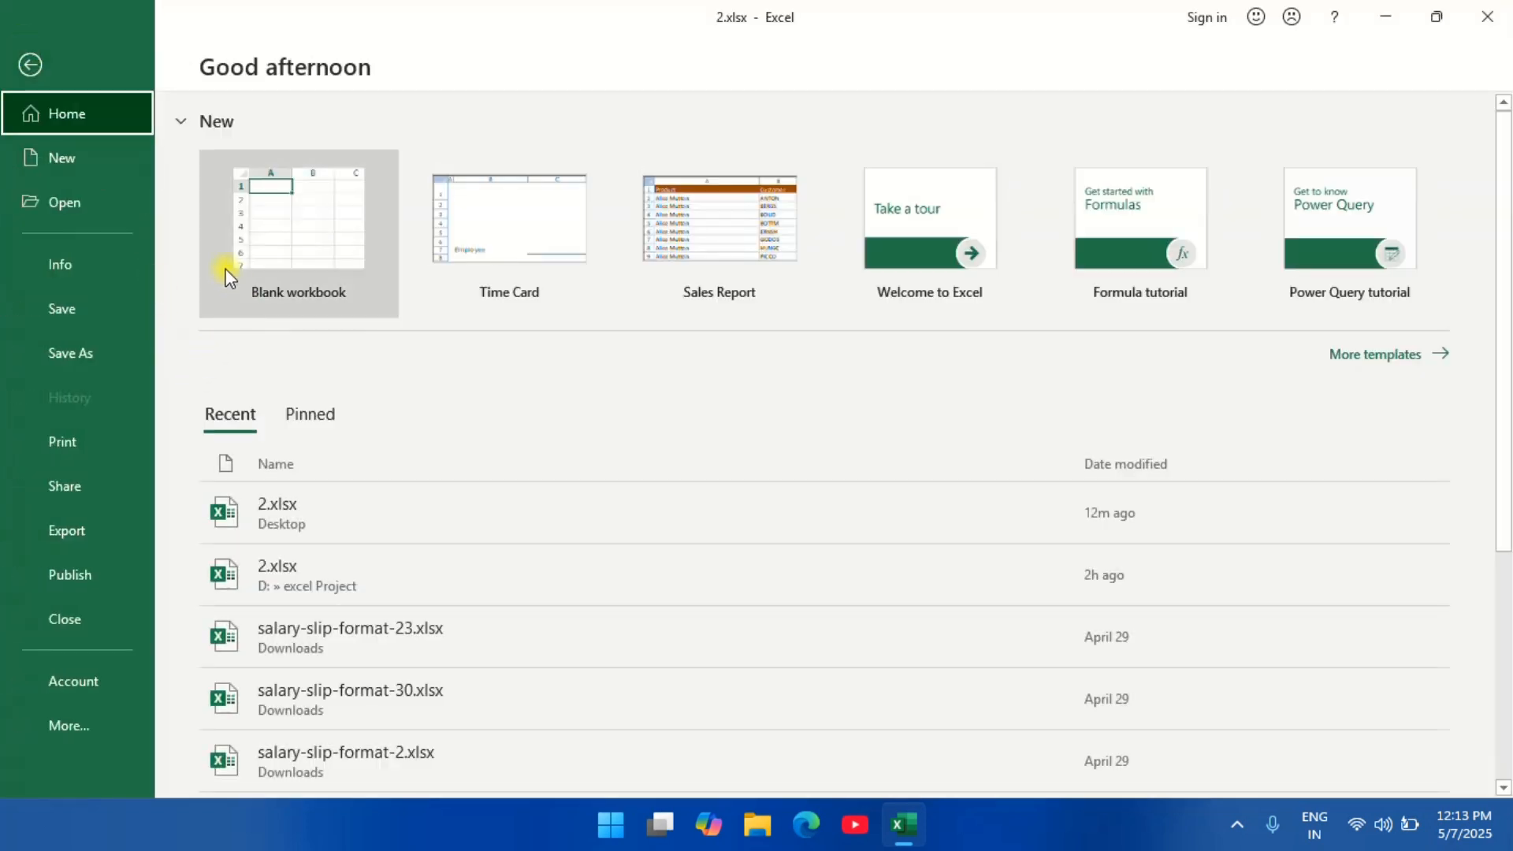
click(78, 451)
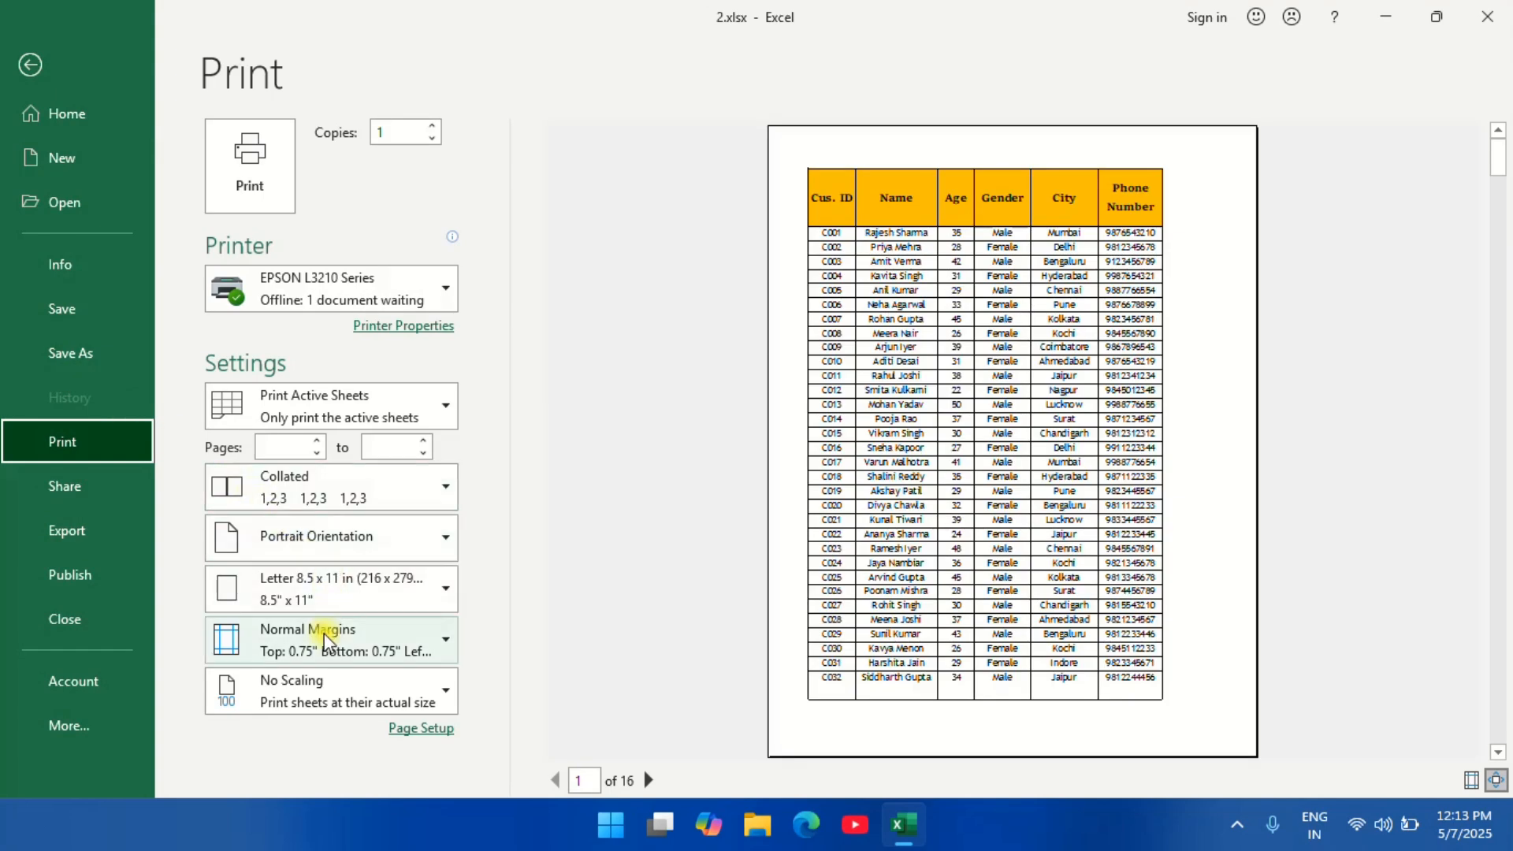
click(350, 547)
click(341, 644)
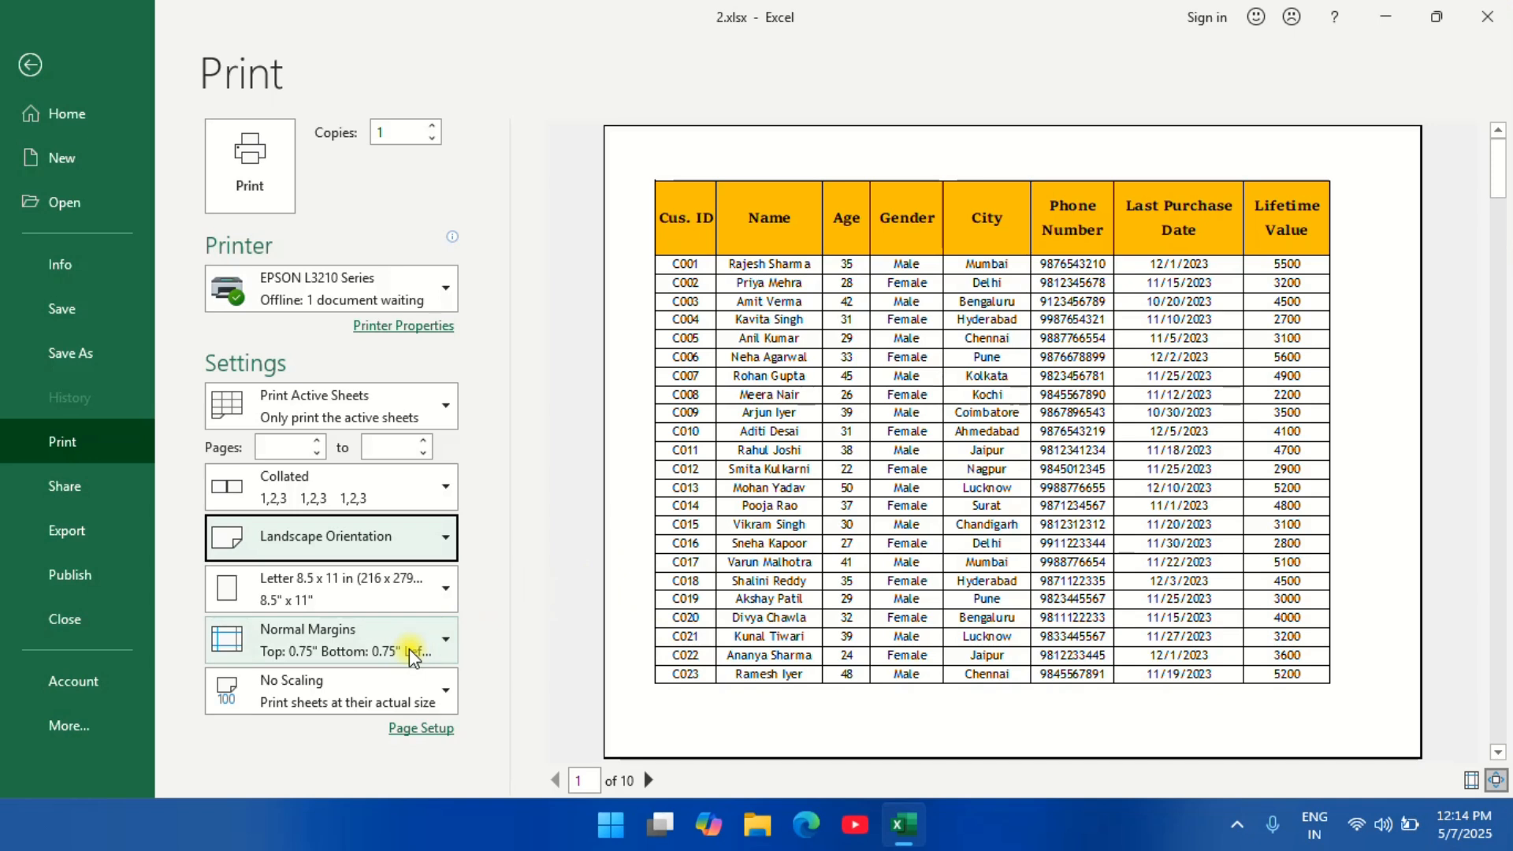
click(449, 642)
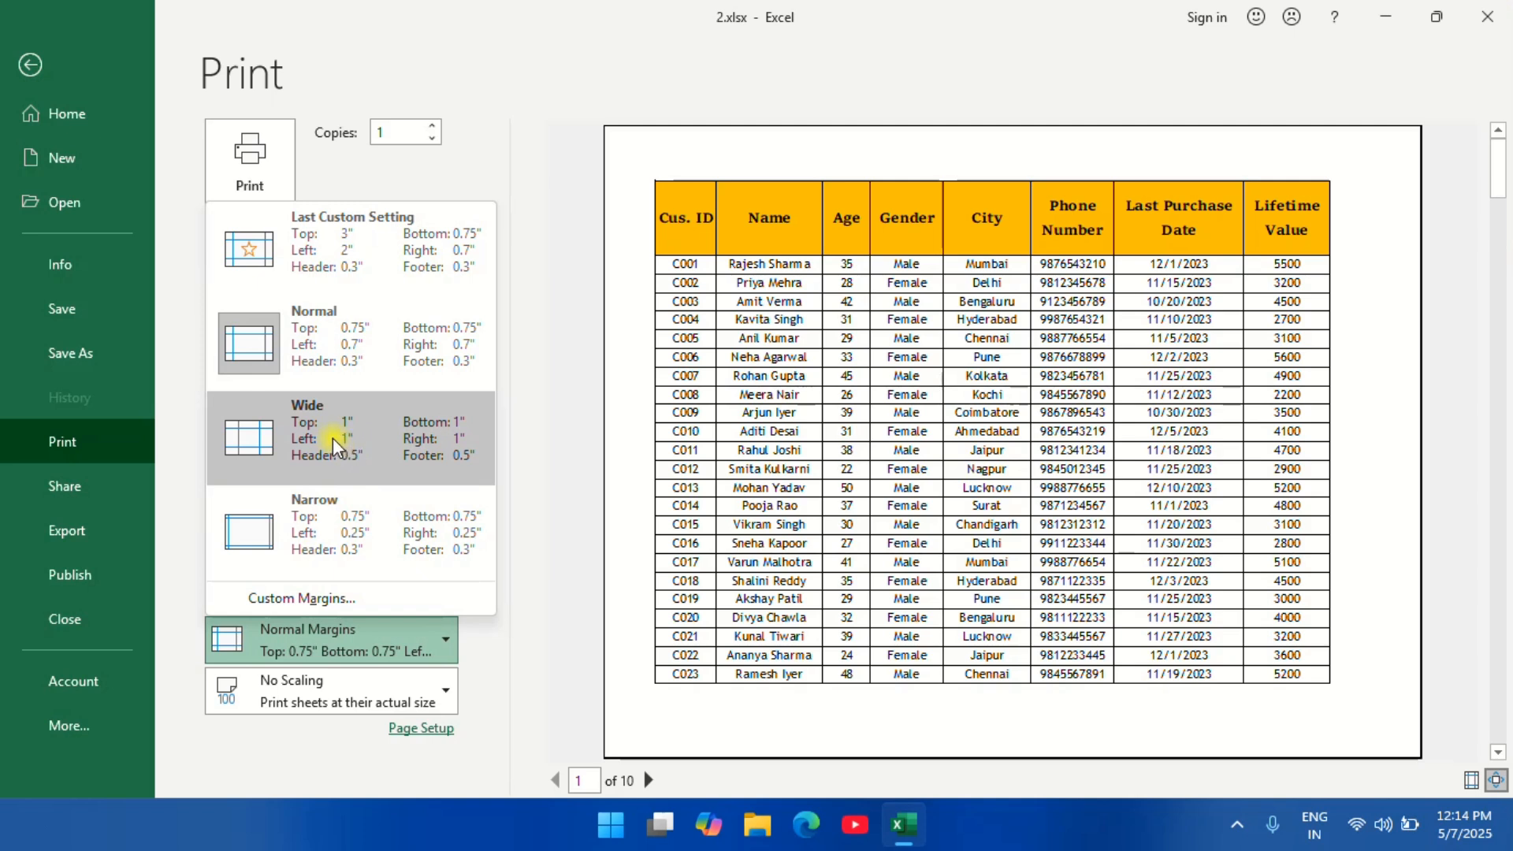
click(424, 451)
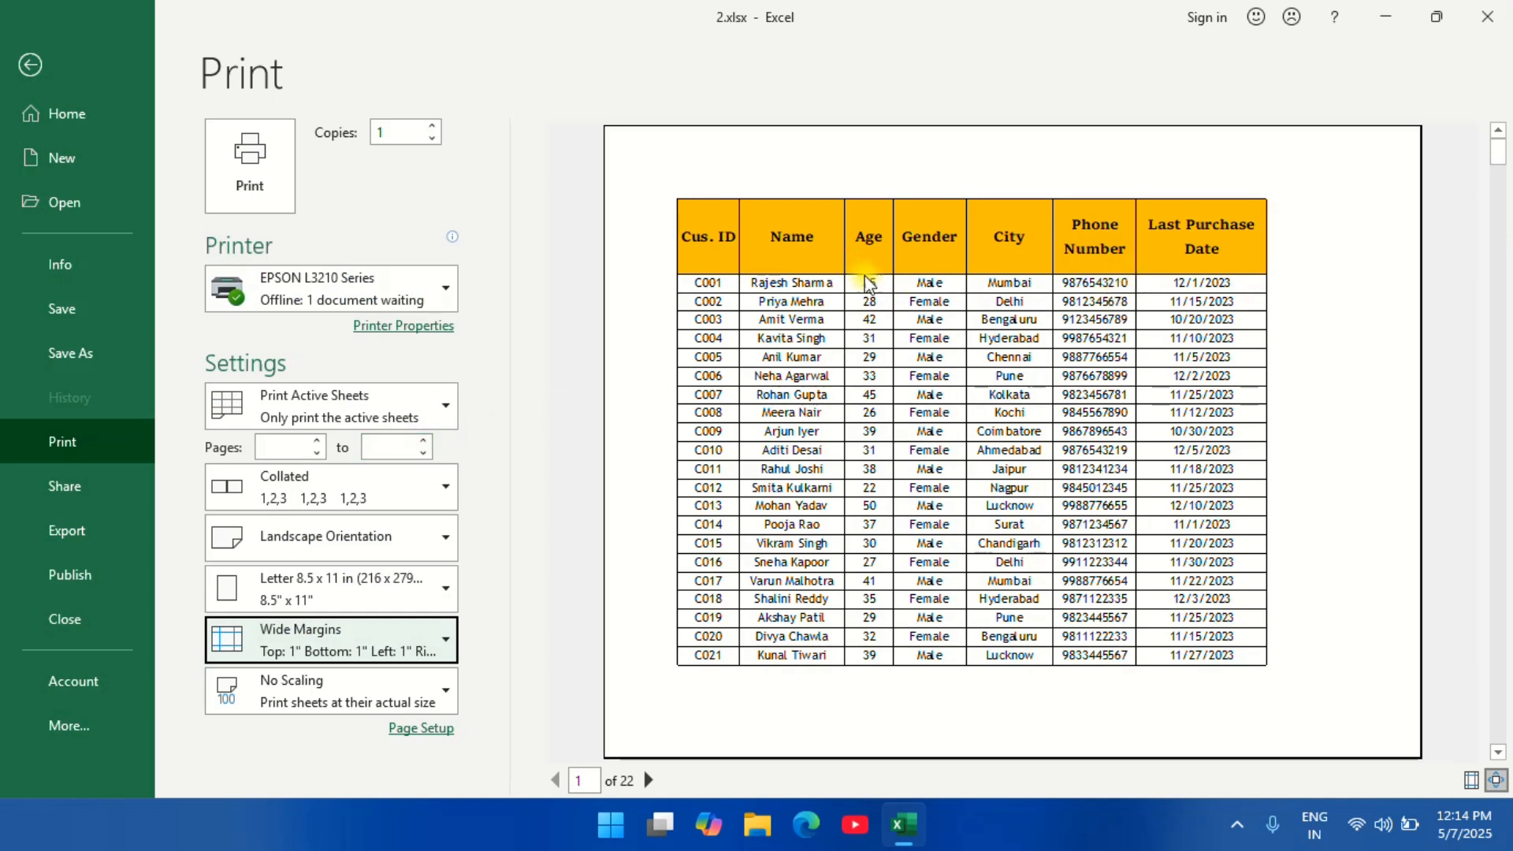
Step: Open the custom margin settings and set the top and left margins to 0.5
click(441, 640)
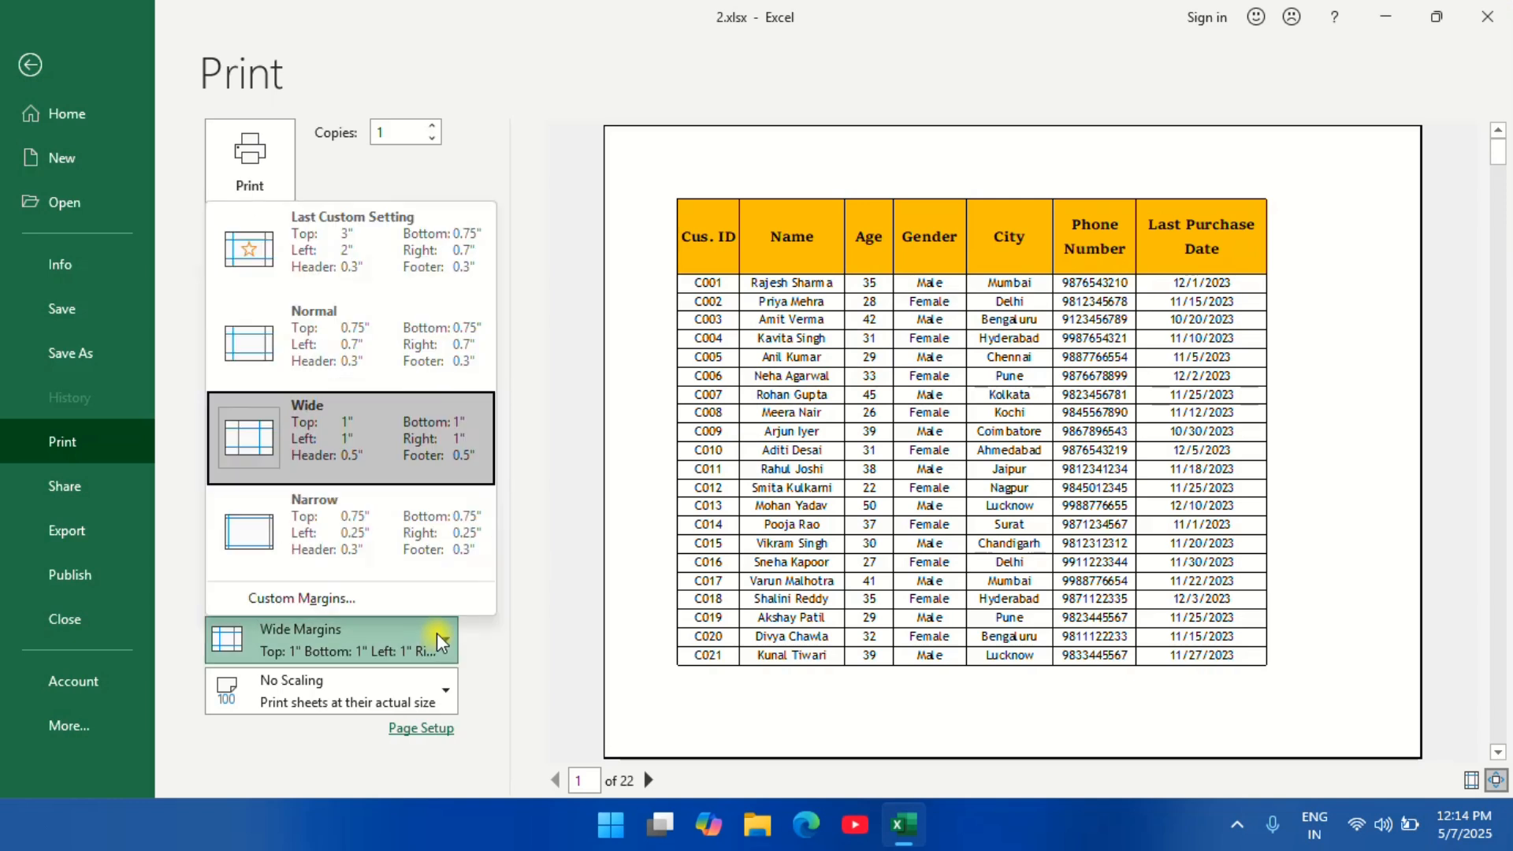
click(315, 596)
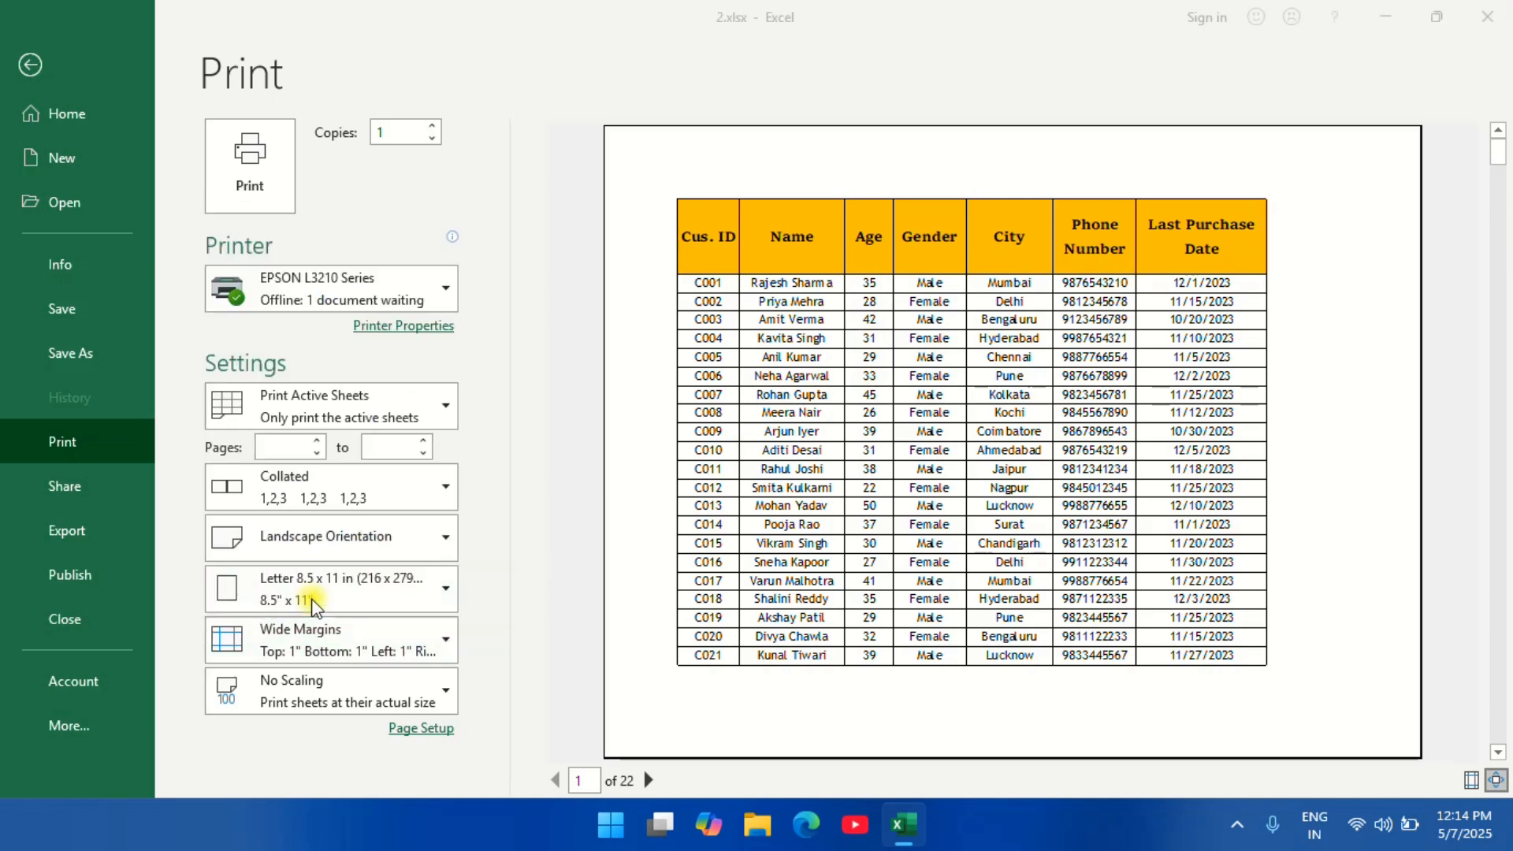
double_click(935, 244)
double_click(929, 246)
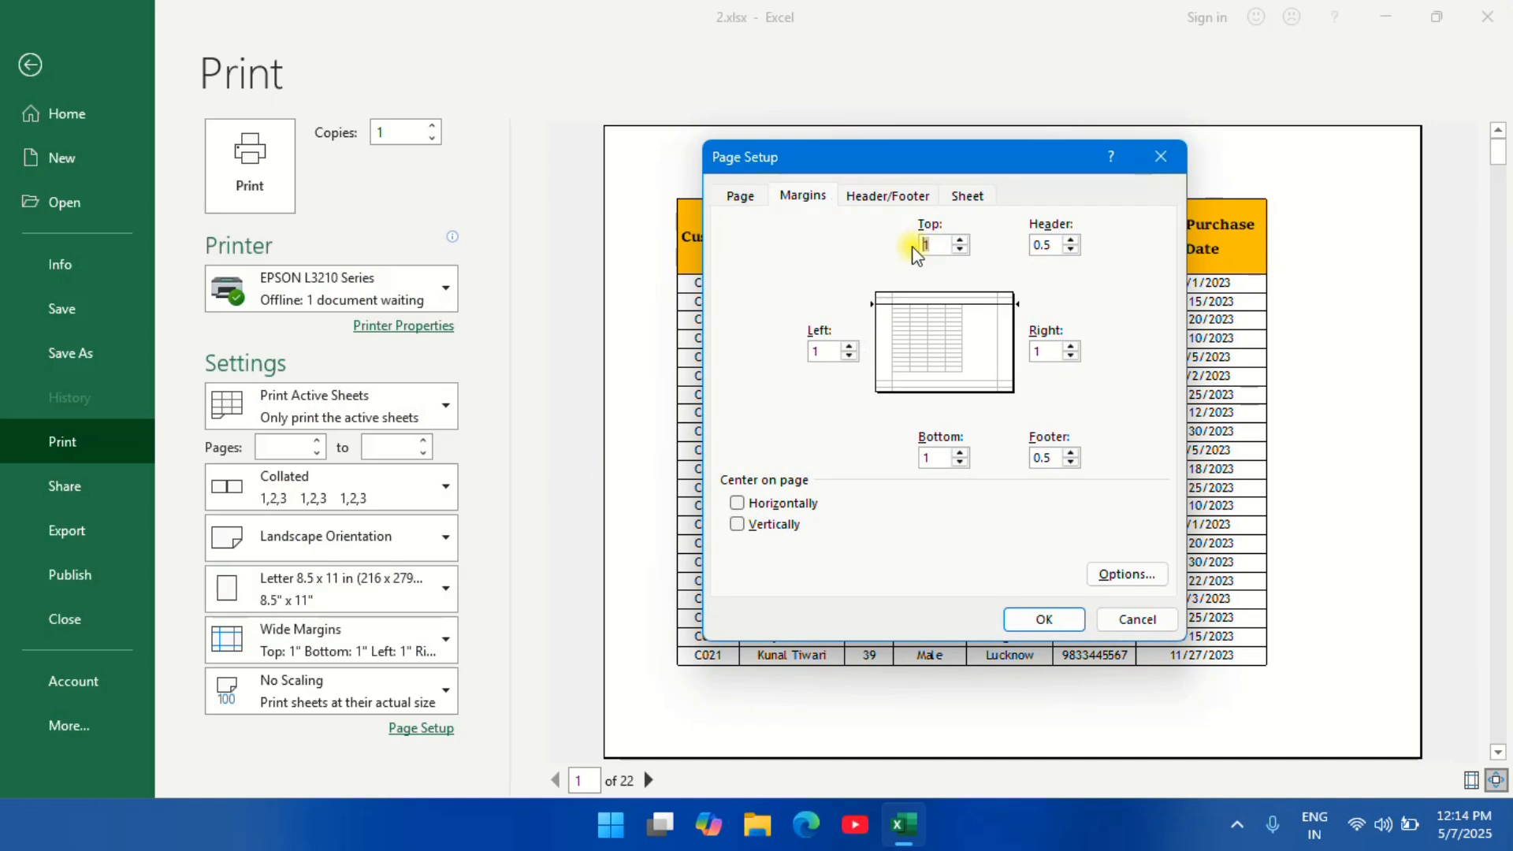
text(0.5)
click(818, 351)
text(0.5)
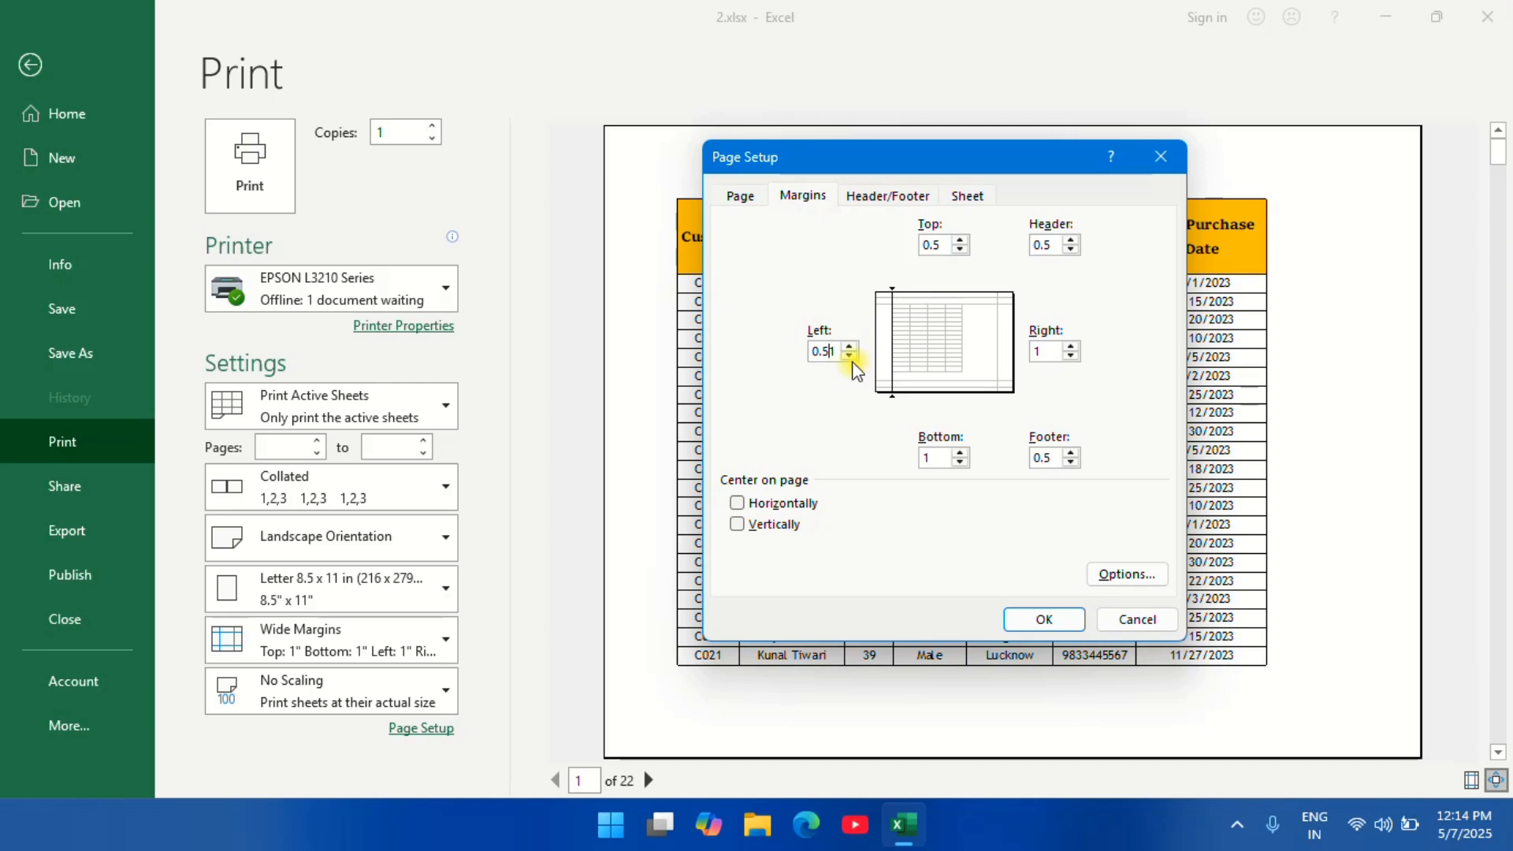
Step: Set the bottom and right margins to 0.5 and apply the custom margins
click(934, 457)
key(BackSpace)
text(0.5)
click(1034, 349)
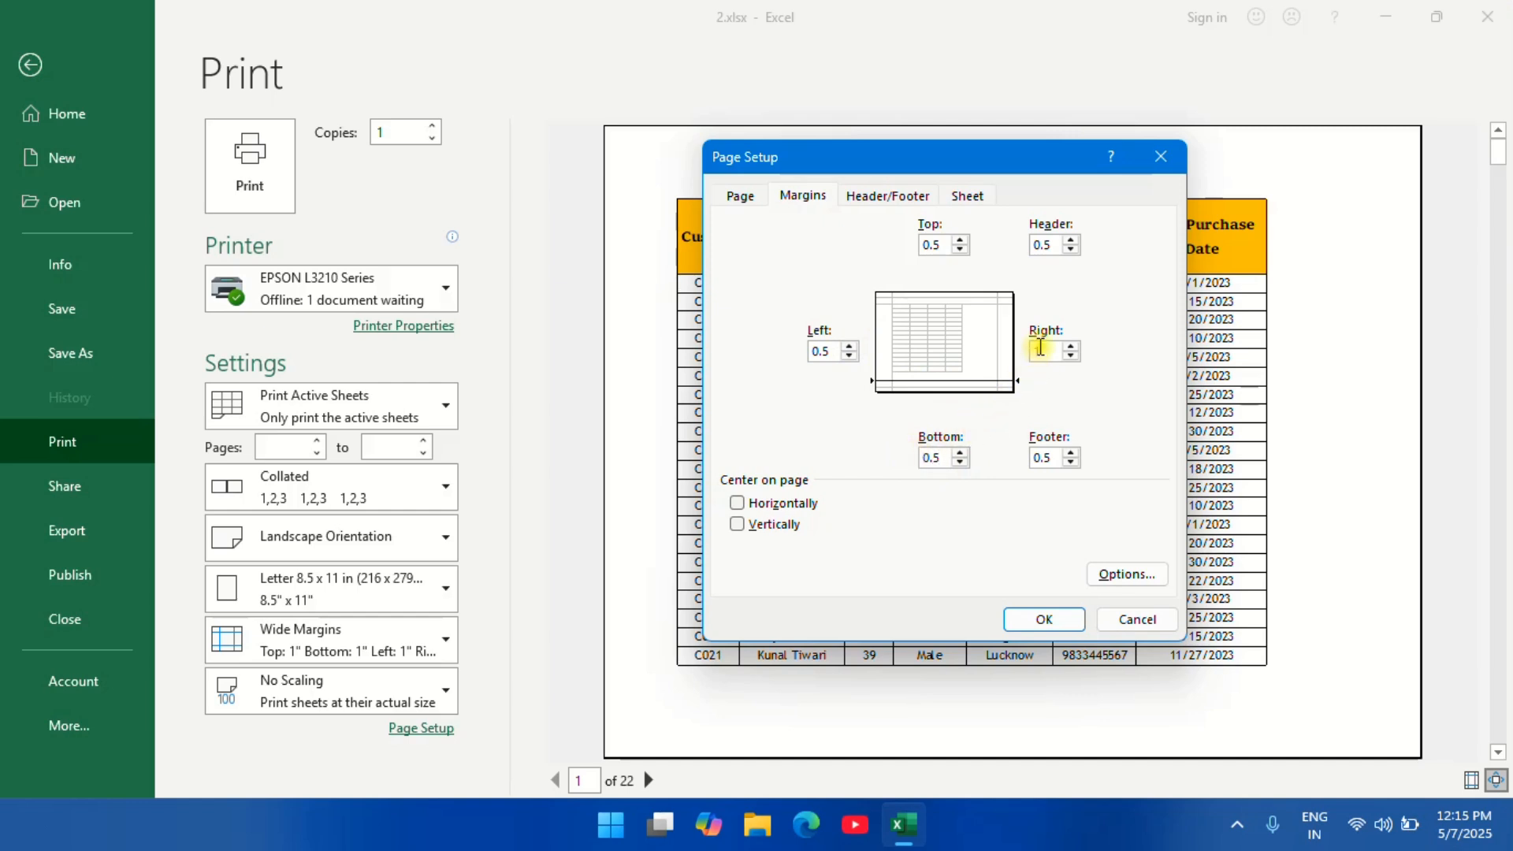
key(BackSpace)
text(0.5)
click(1044, 617)
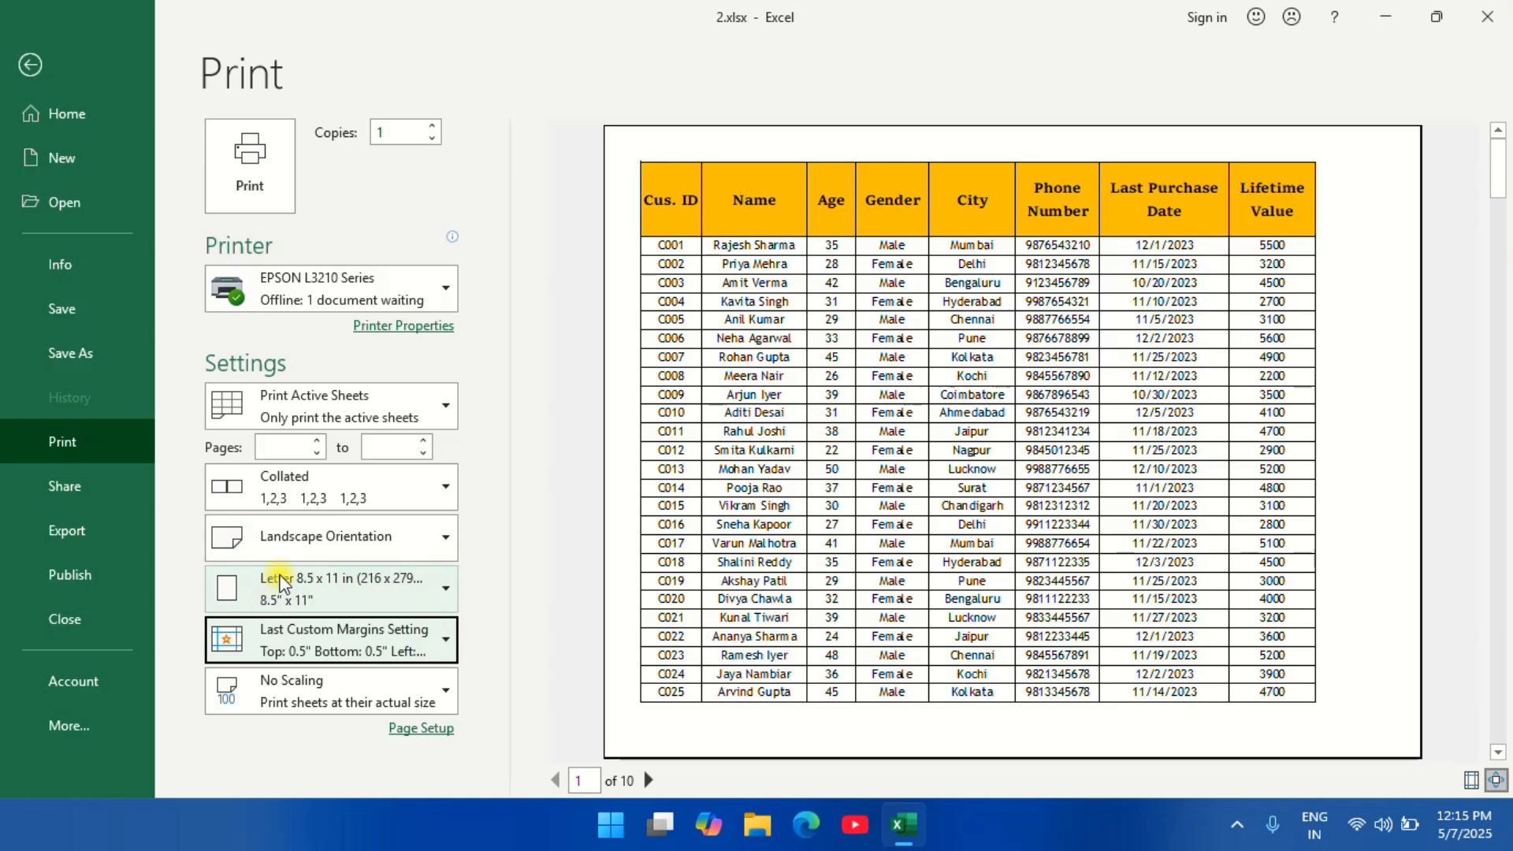
Step: Change the print paper size to A4 210 x 297 mm
click(418, 591)
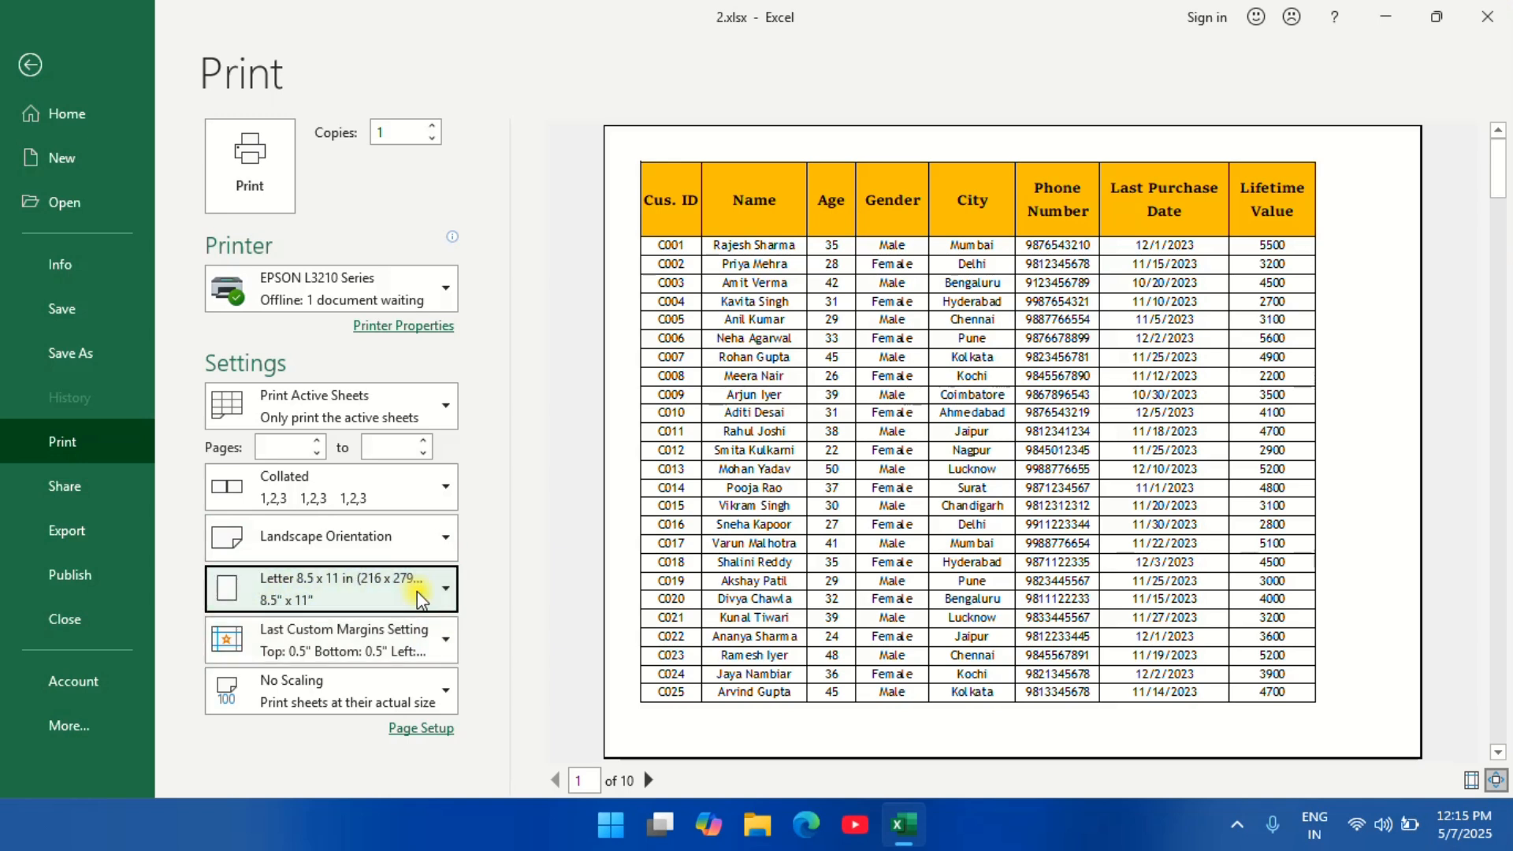
click(438, 587)
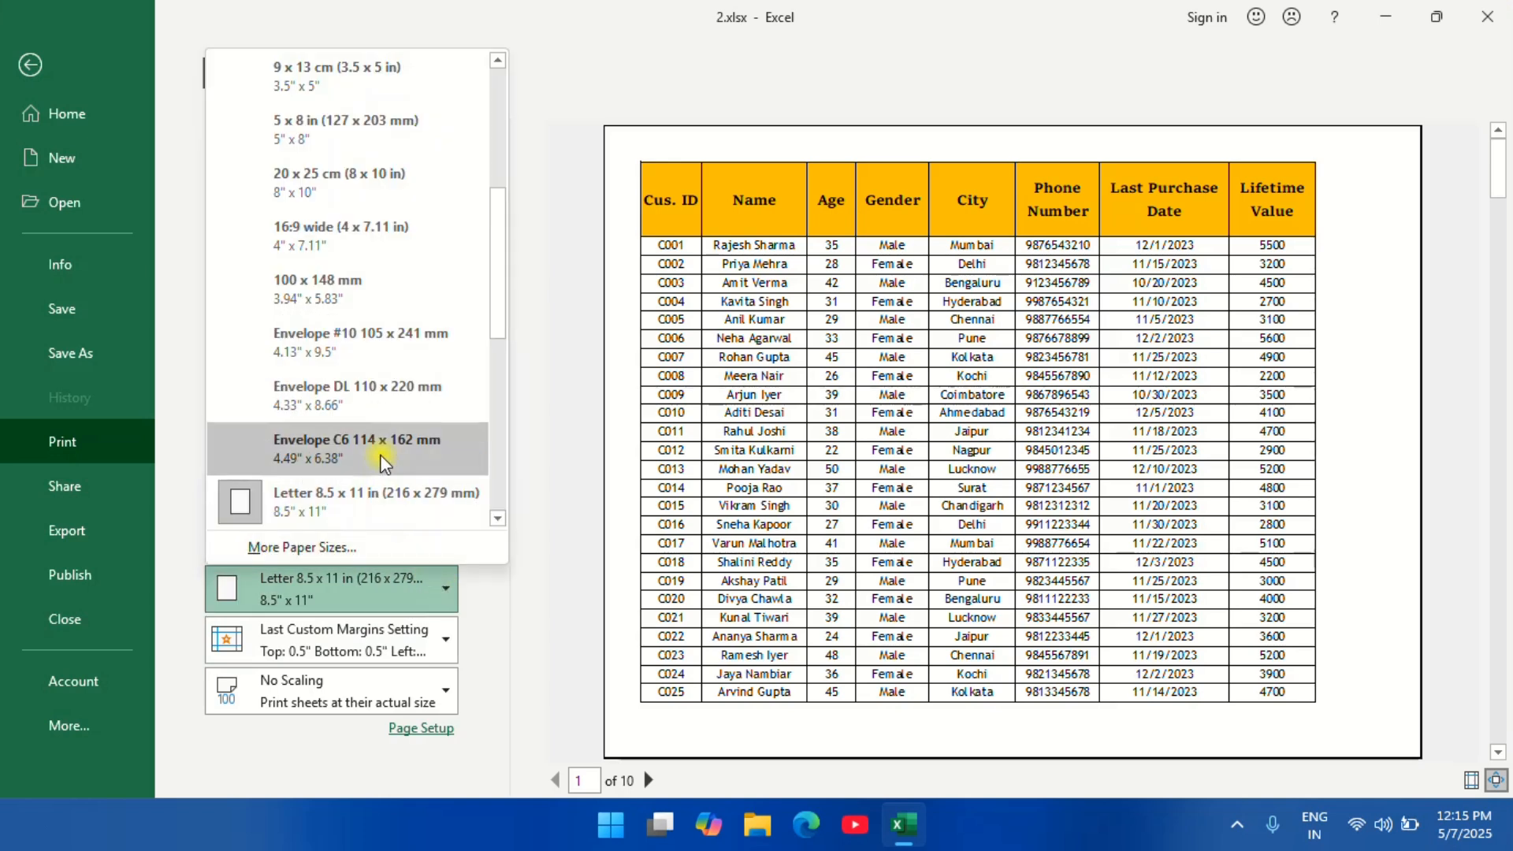
scroll(383, 464, up, 2)
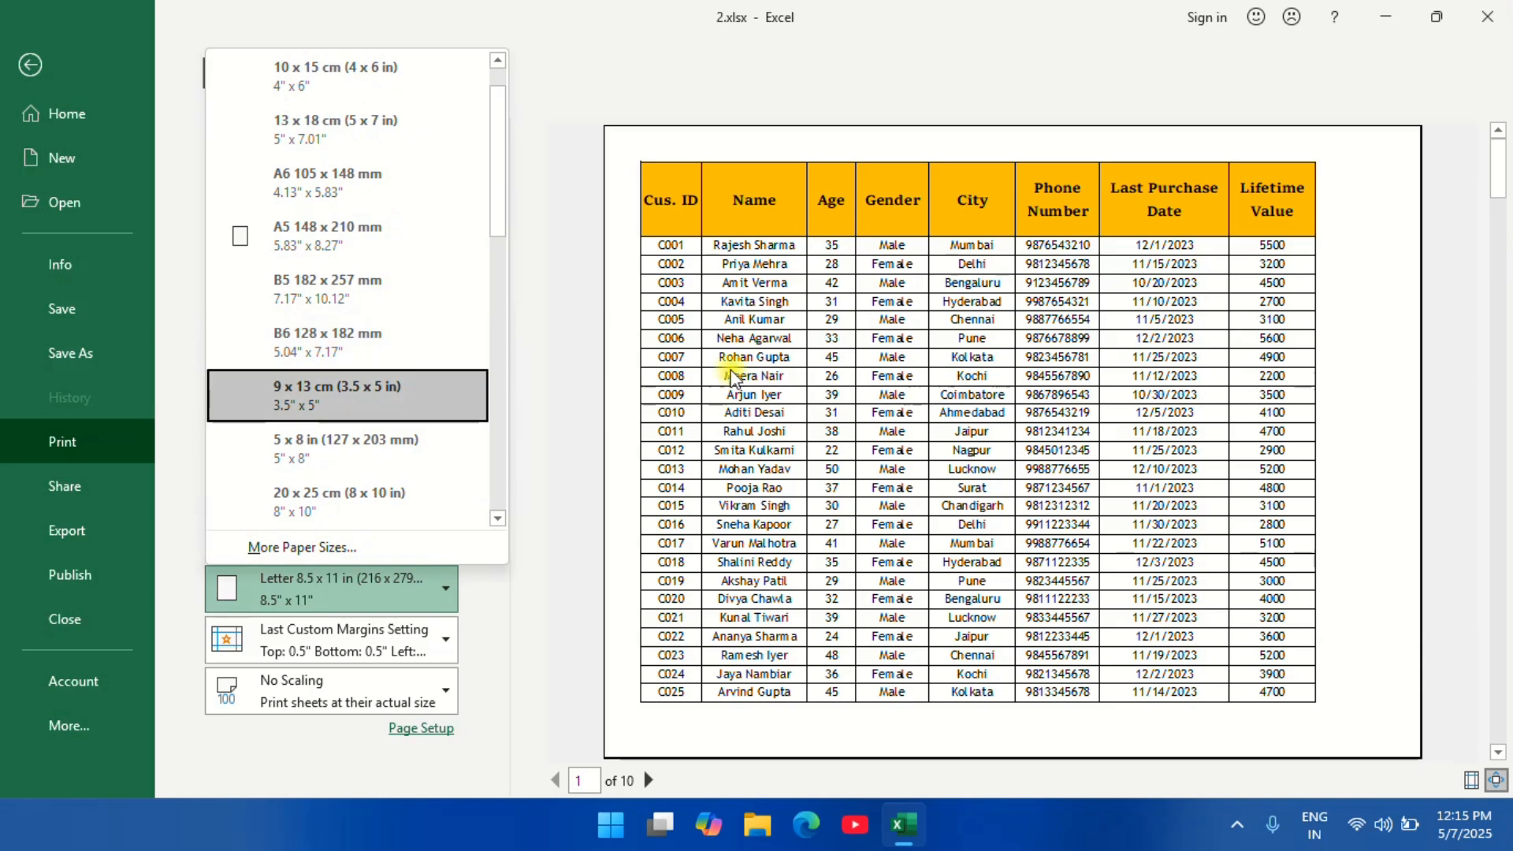
scroll(530, 334, up, 1)
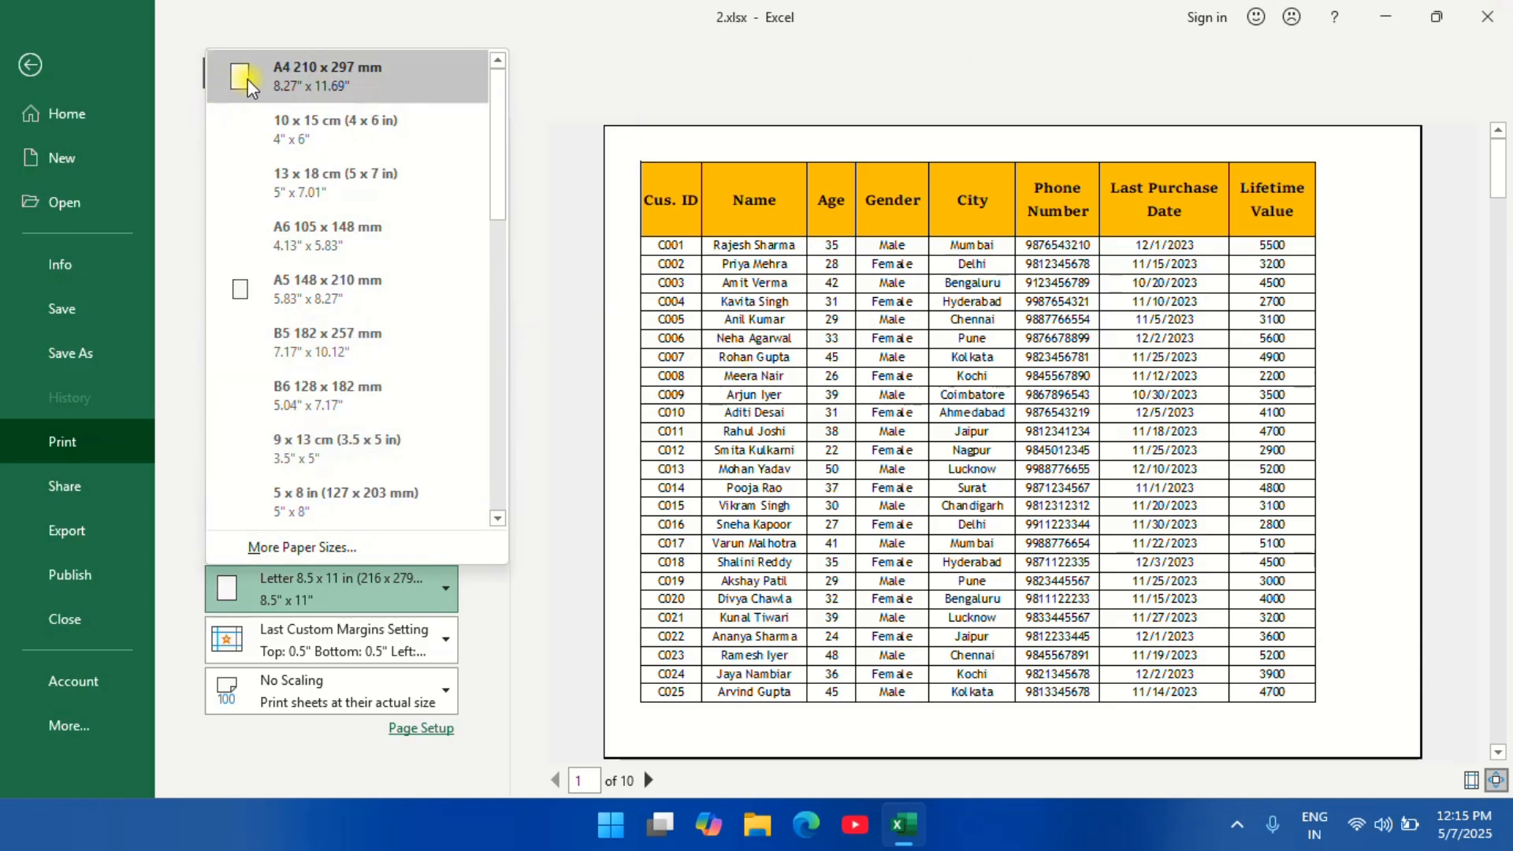
click(296, 79)
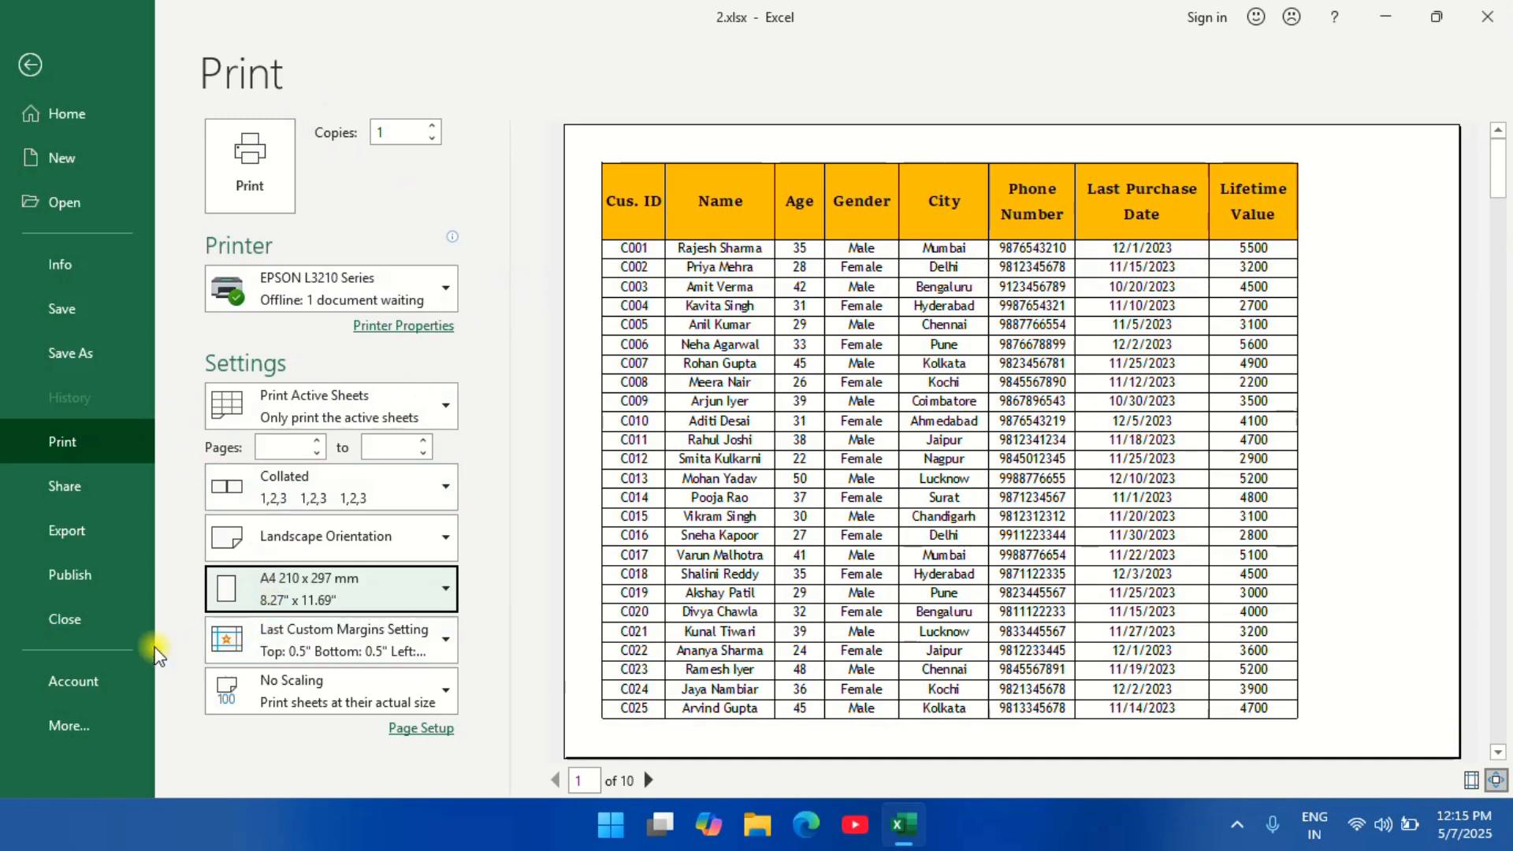
Step: Set the number of print copies to 3 and look over the available printers without changing the selected one
click(584, 780)
click(586, 780)
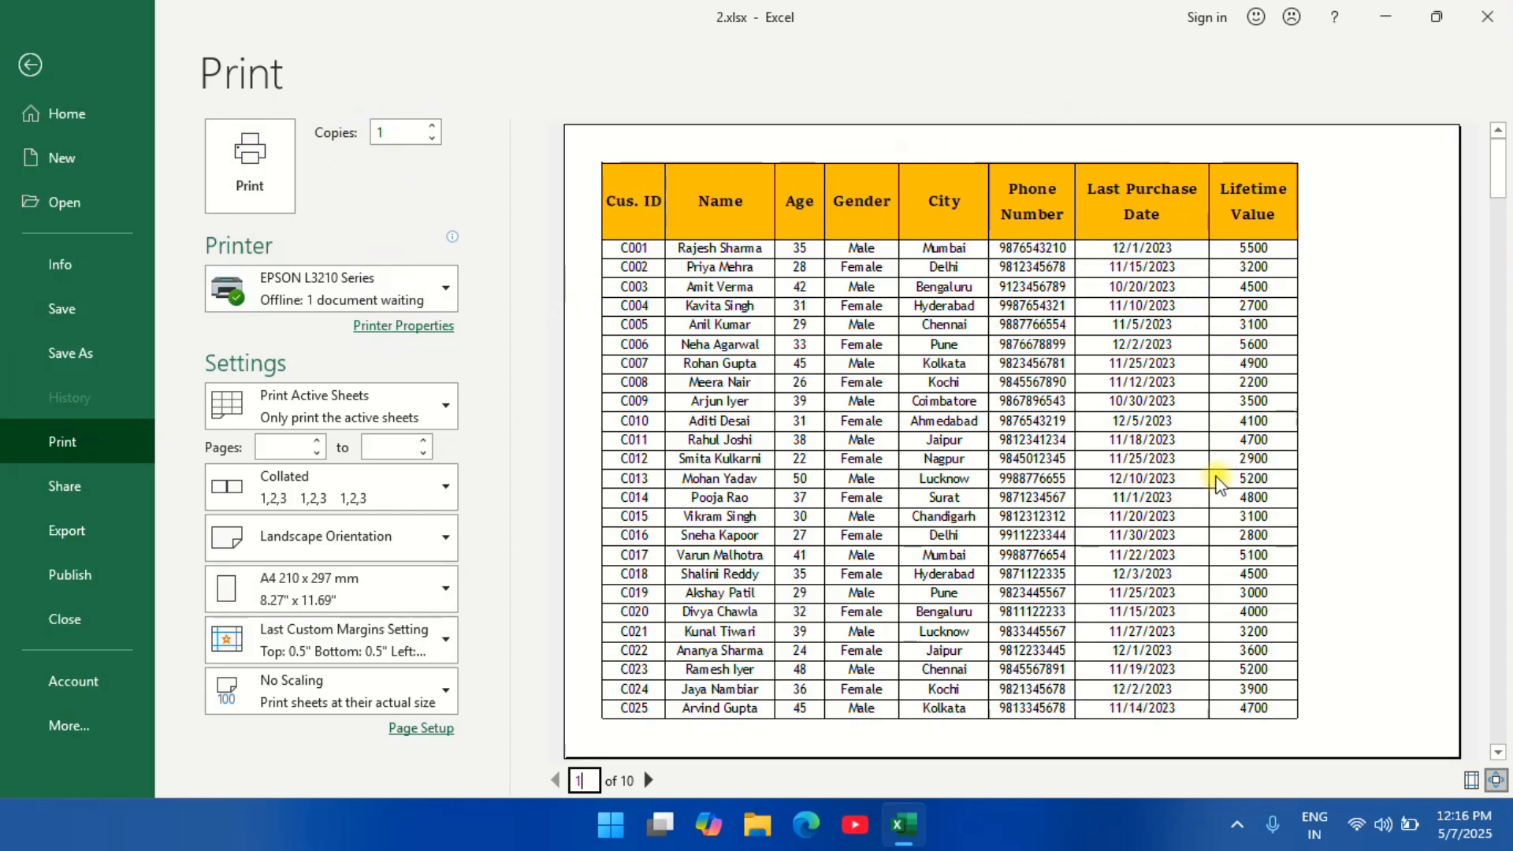
click(433, 127)
click(433, 127)
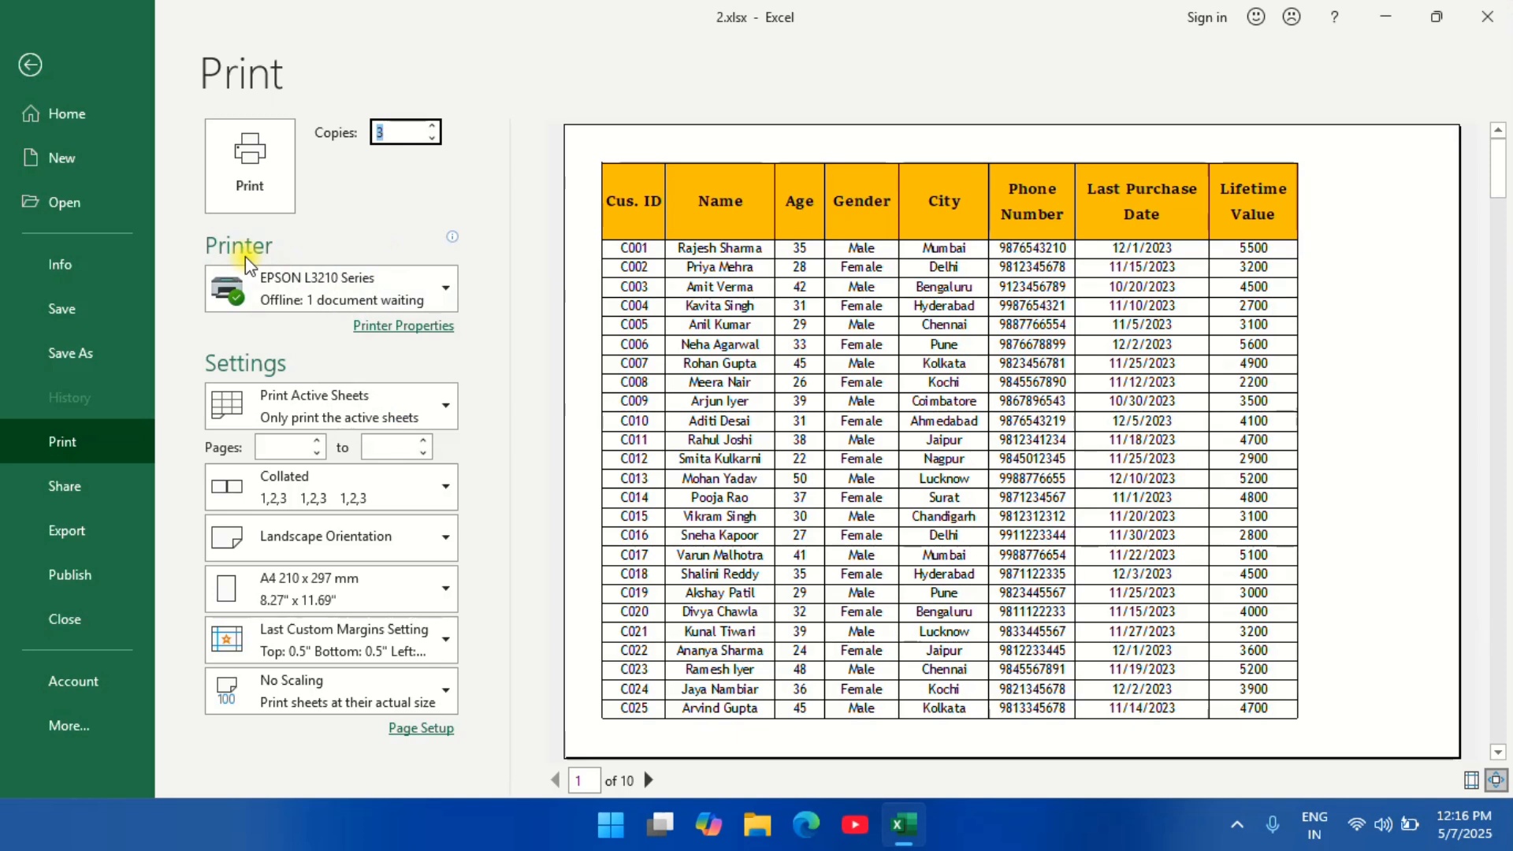
click(300, 289)
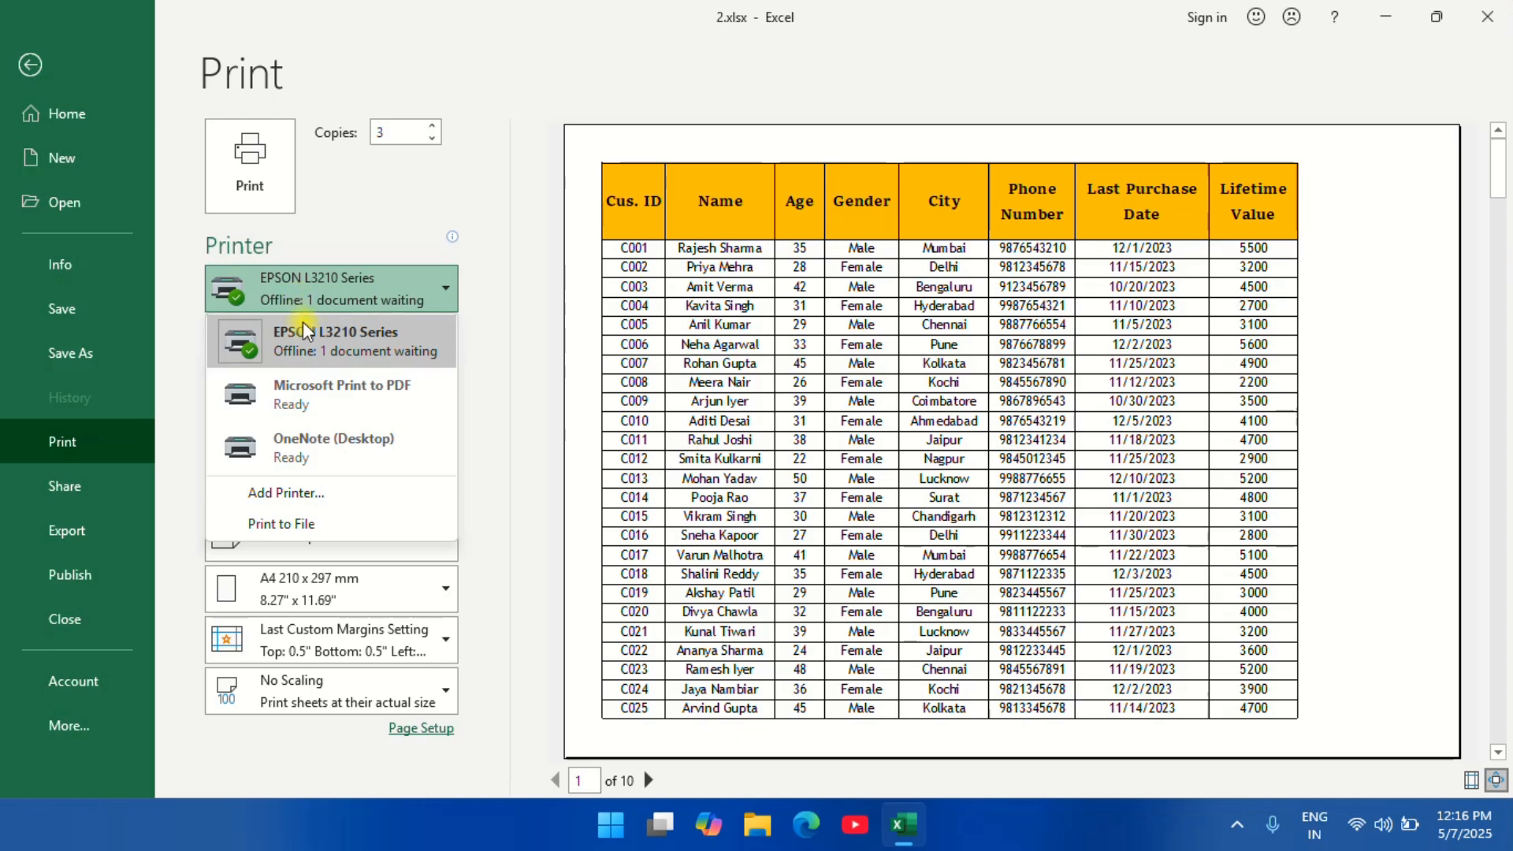
click(488, 297)
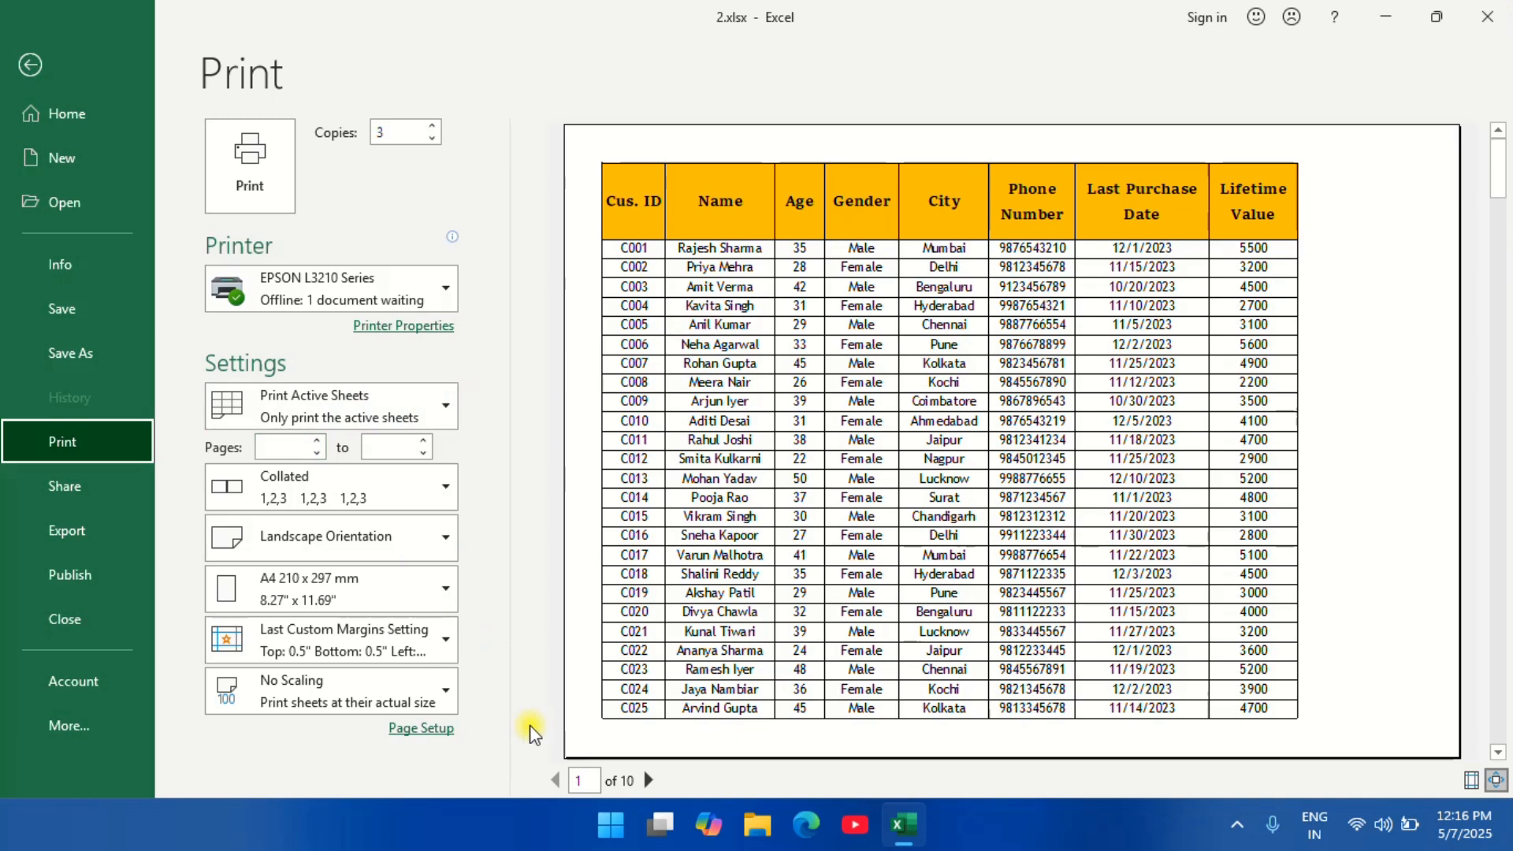
Step: Limit the printout to pages 5 to 10
click(285, 448)
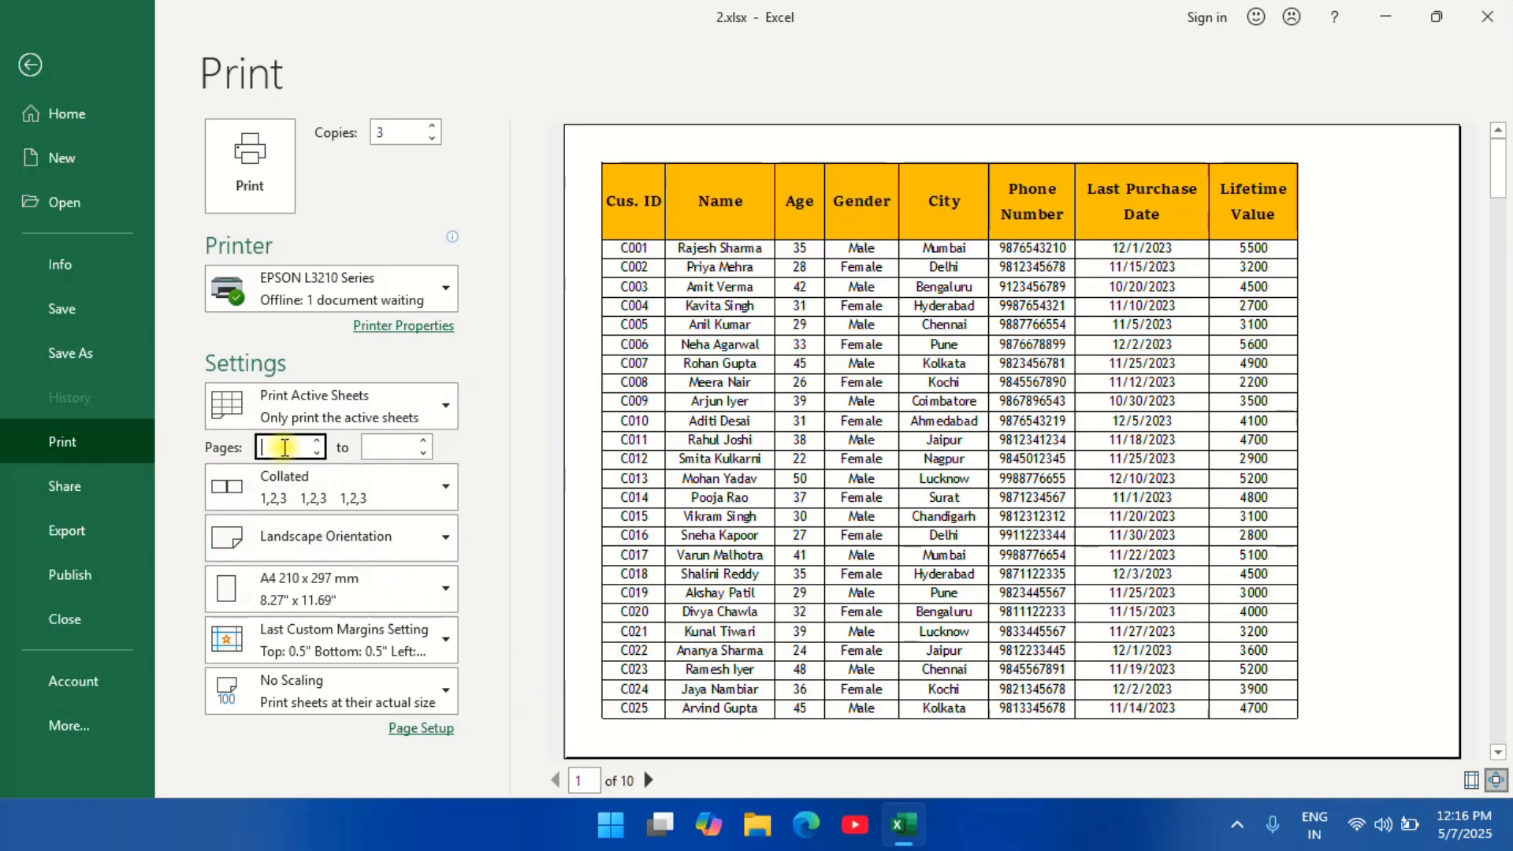
text(5)
click(387, 446)
text(10)
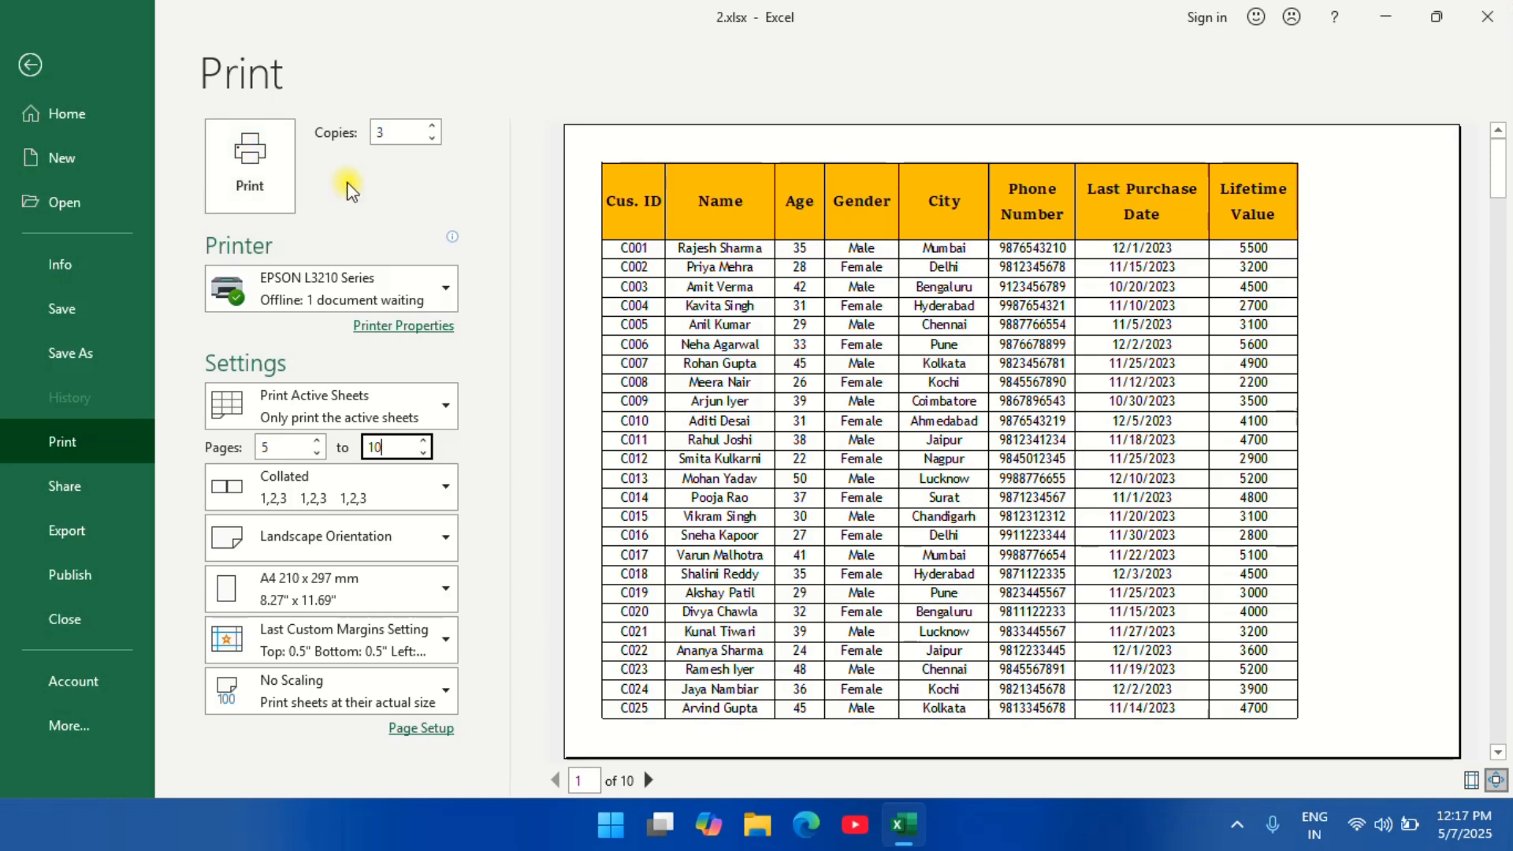
Step: Clear both ends of the print page range
key(BackSpace)
key(BackSpace)
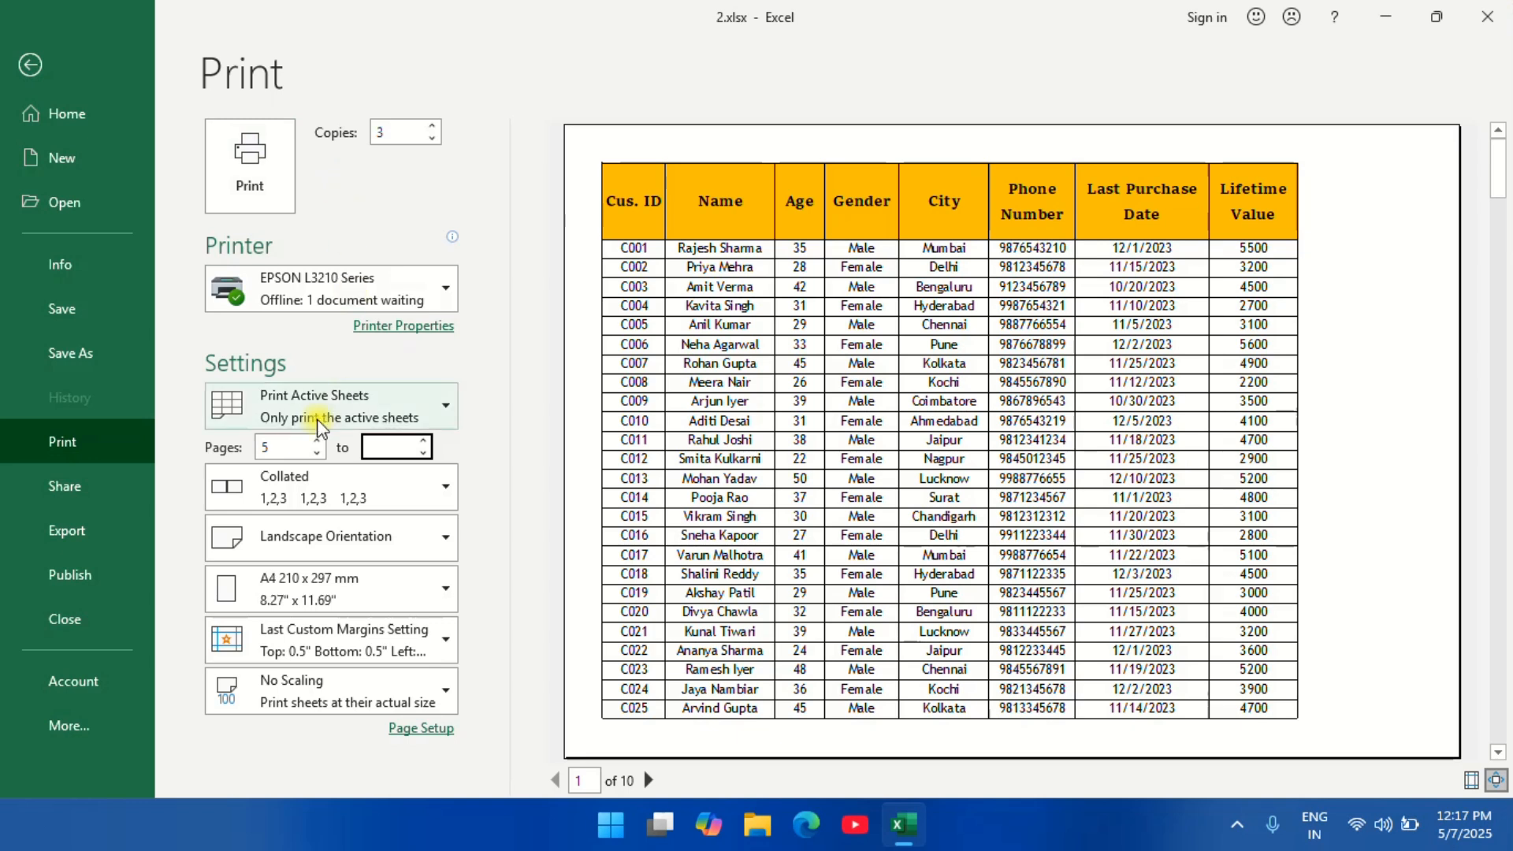
click(276, 447)
key(BackSpace)
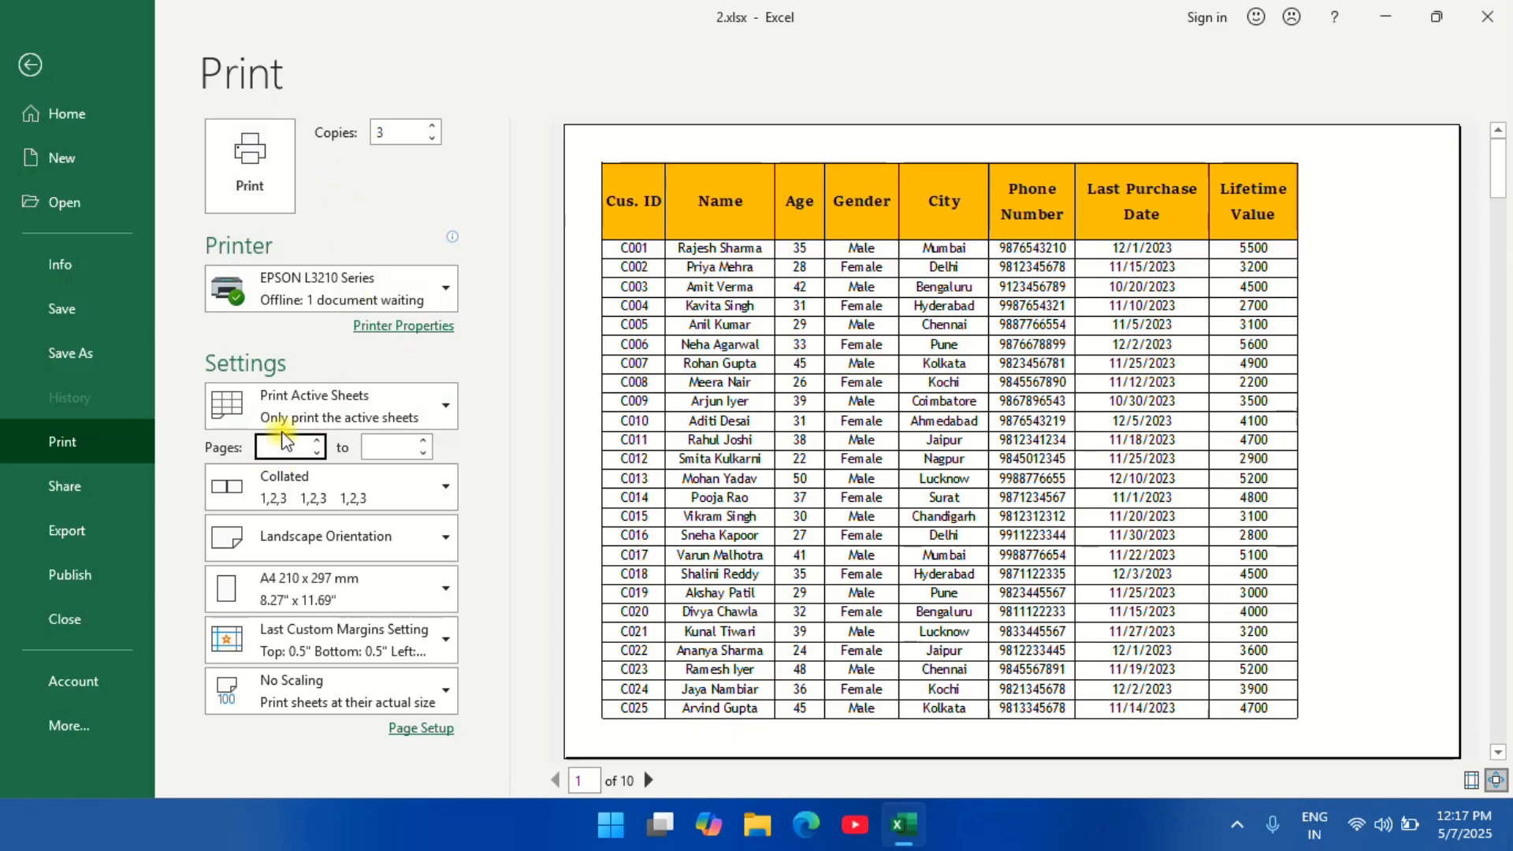
click(441, 407)
click(438, 403)
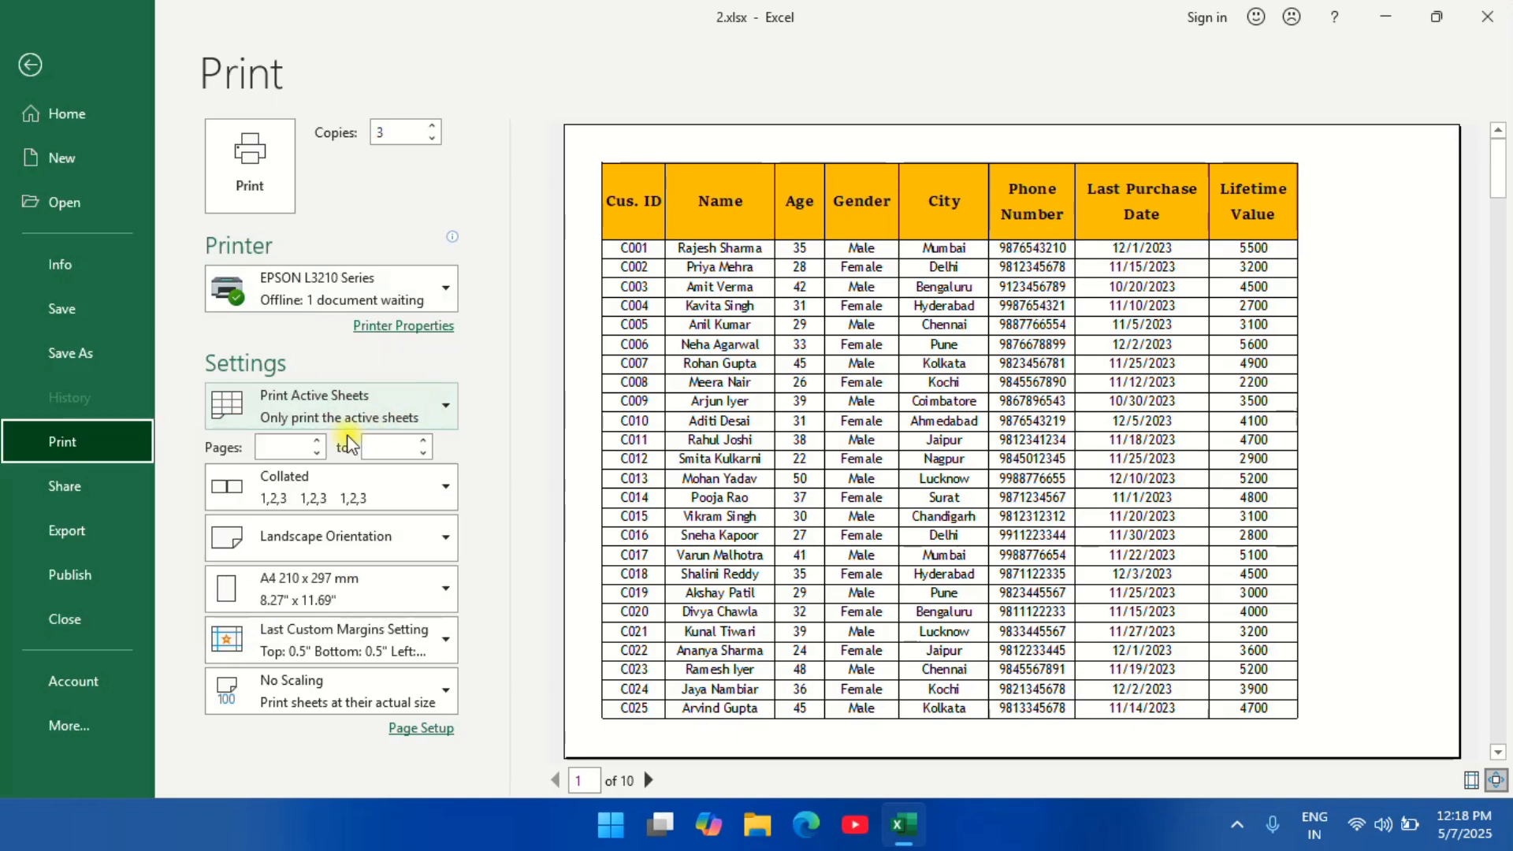
click(271, 443)
click(383, 446)
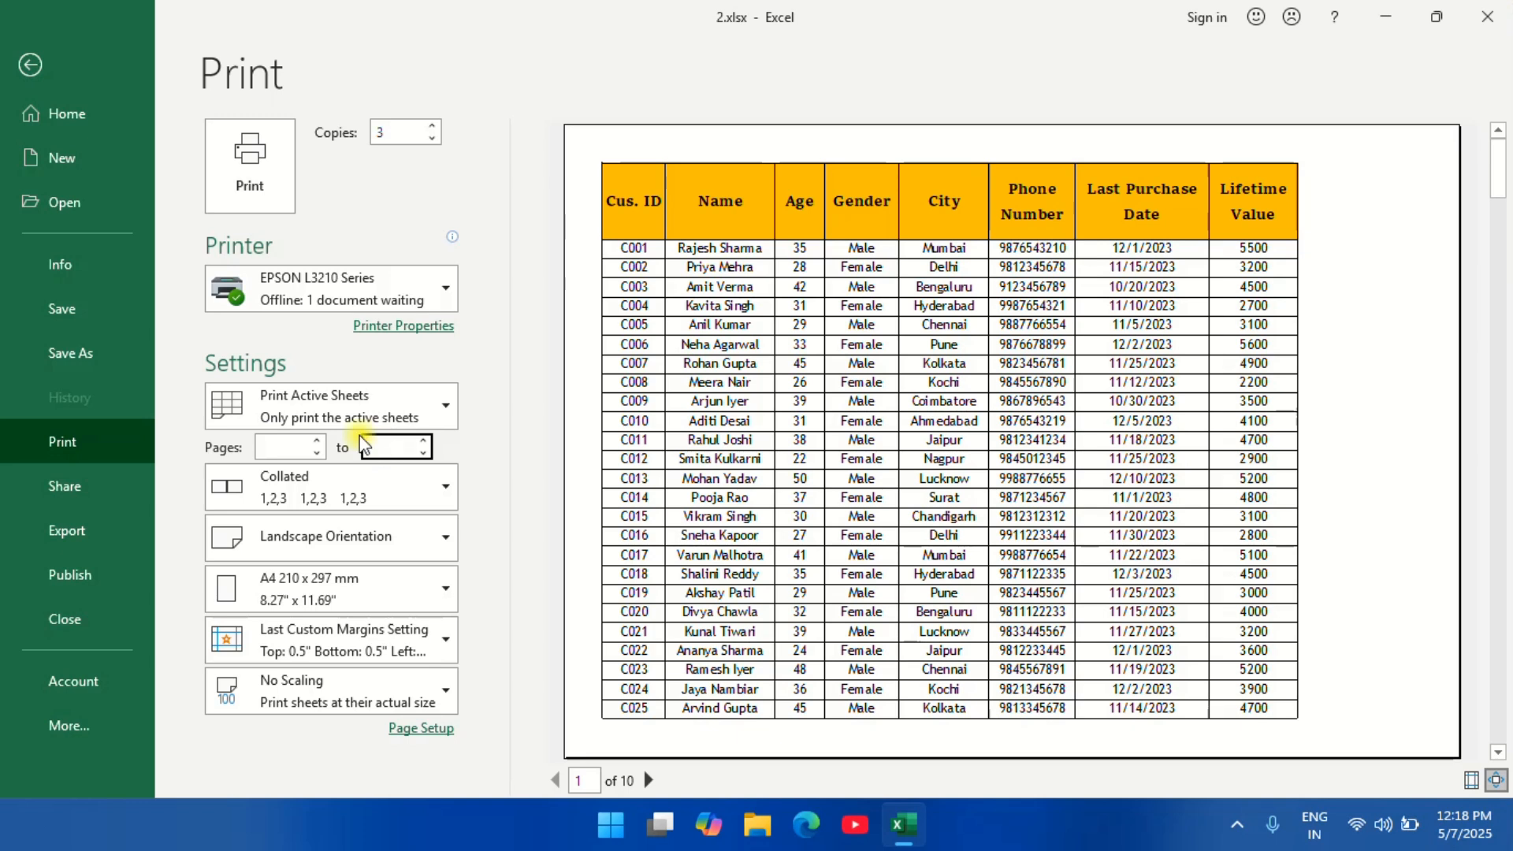
Step: Browse the print preview forward to page 3, then return to page 1
click(651, 781)
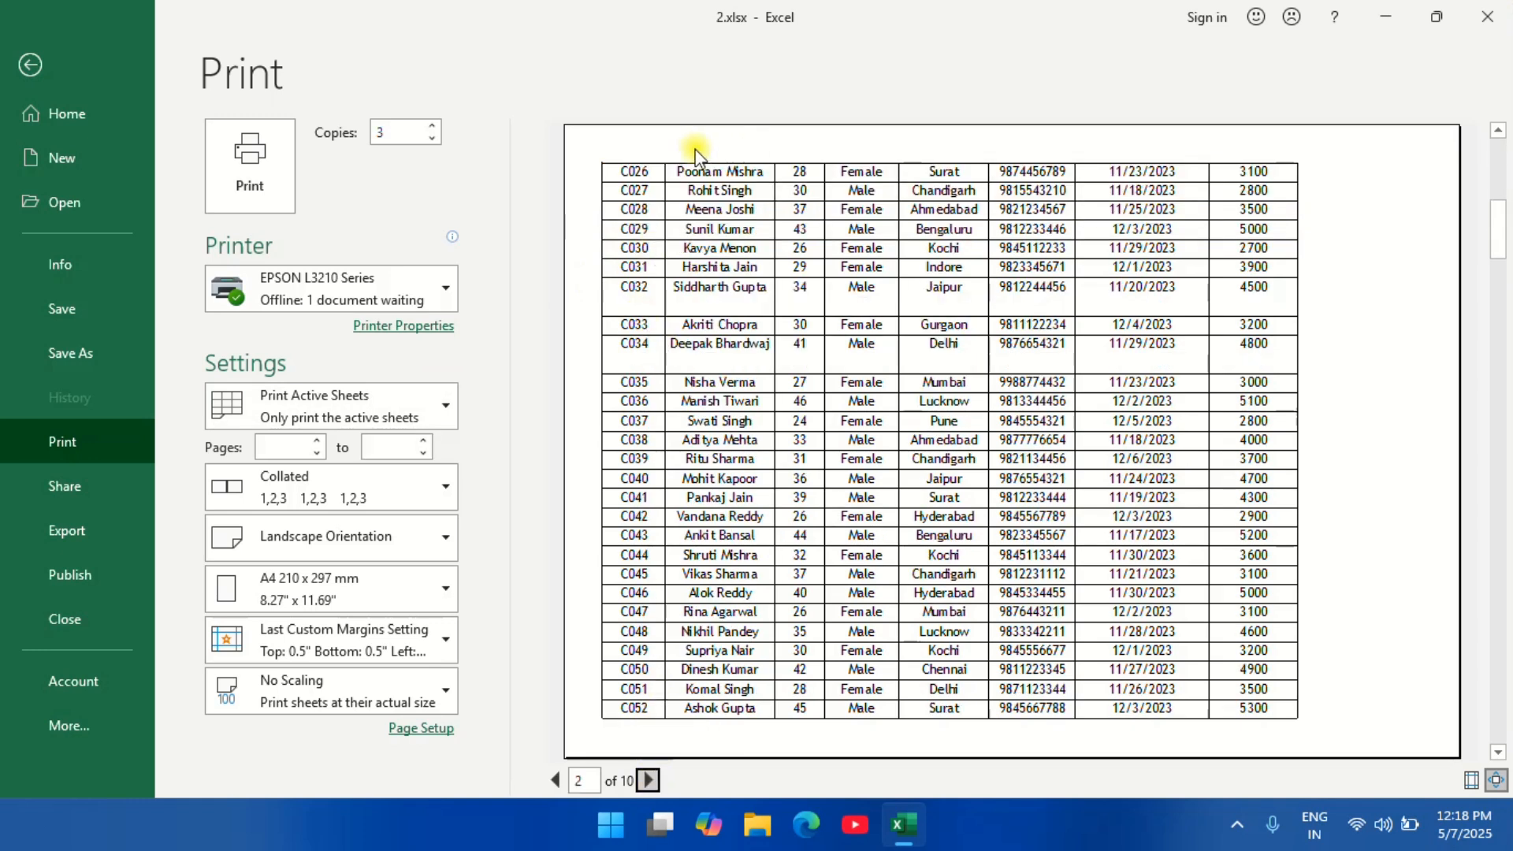
click(649, 780)
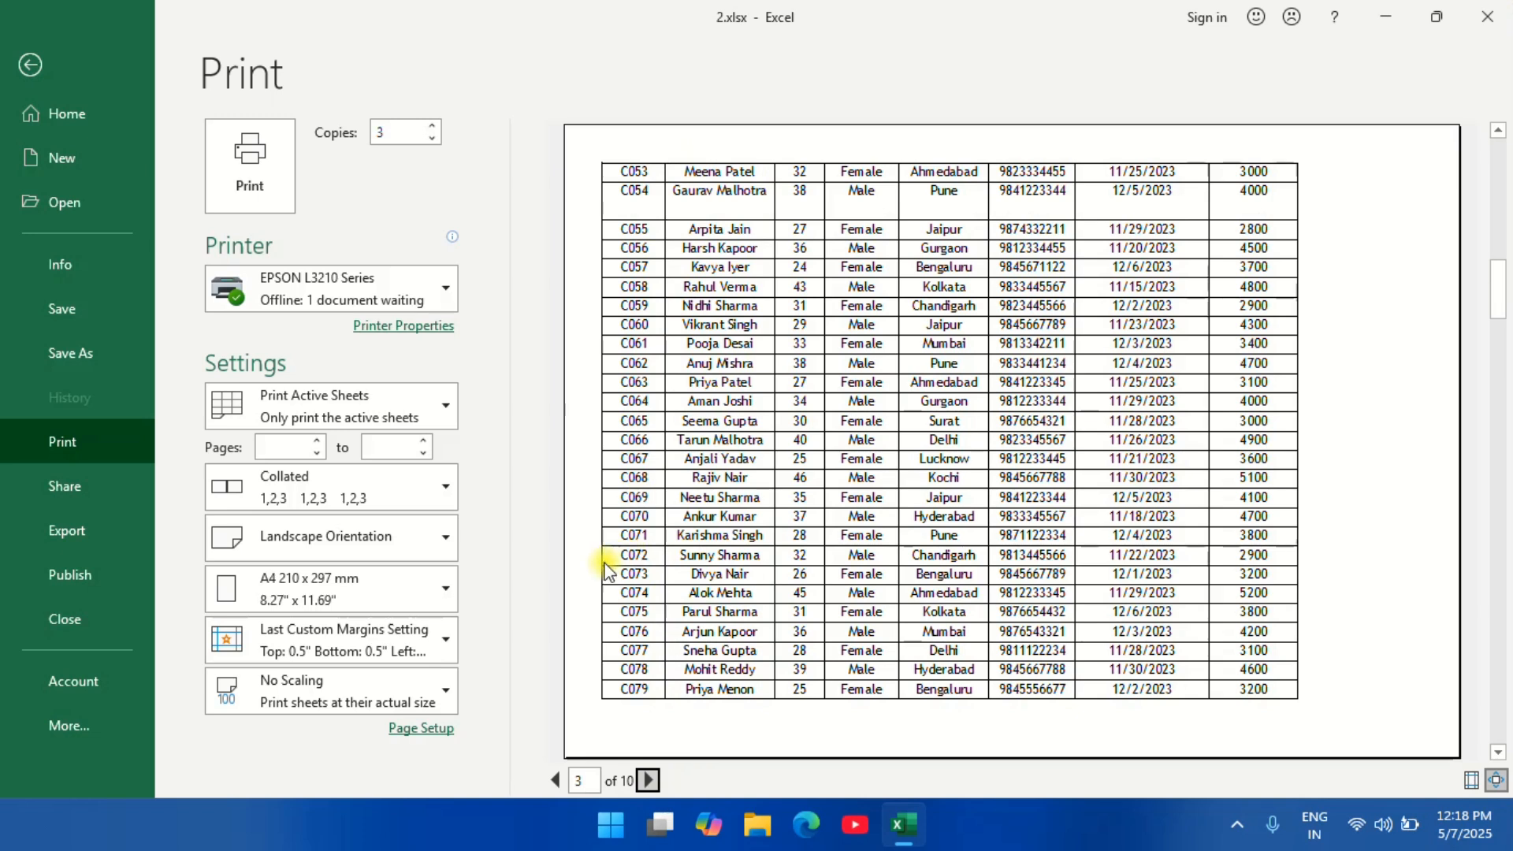
click(558, 780)
click(558, 780)
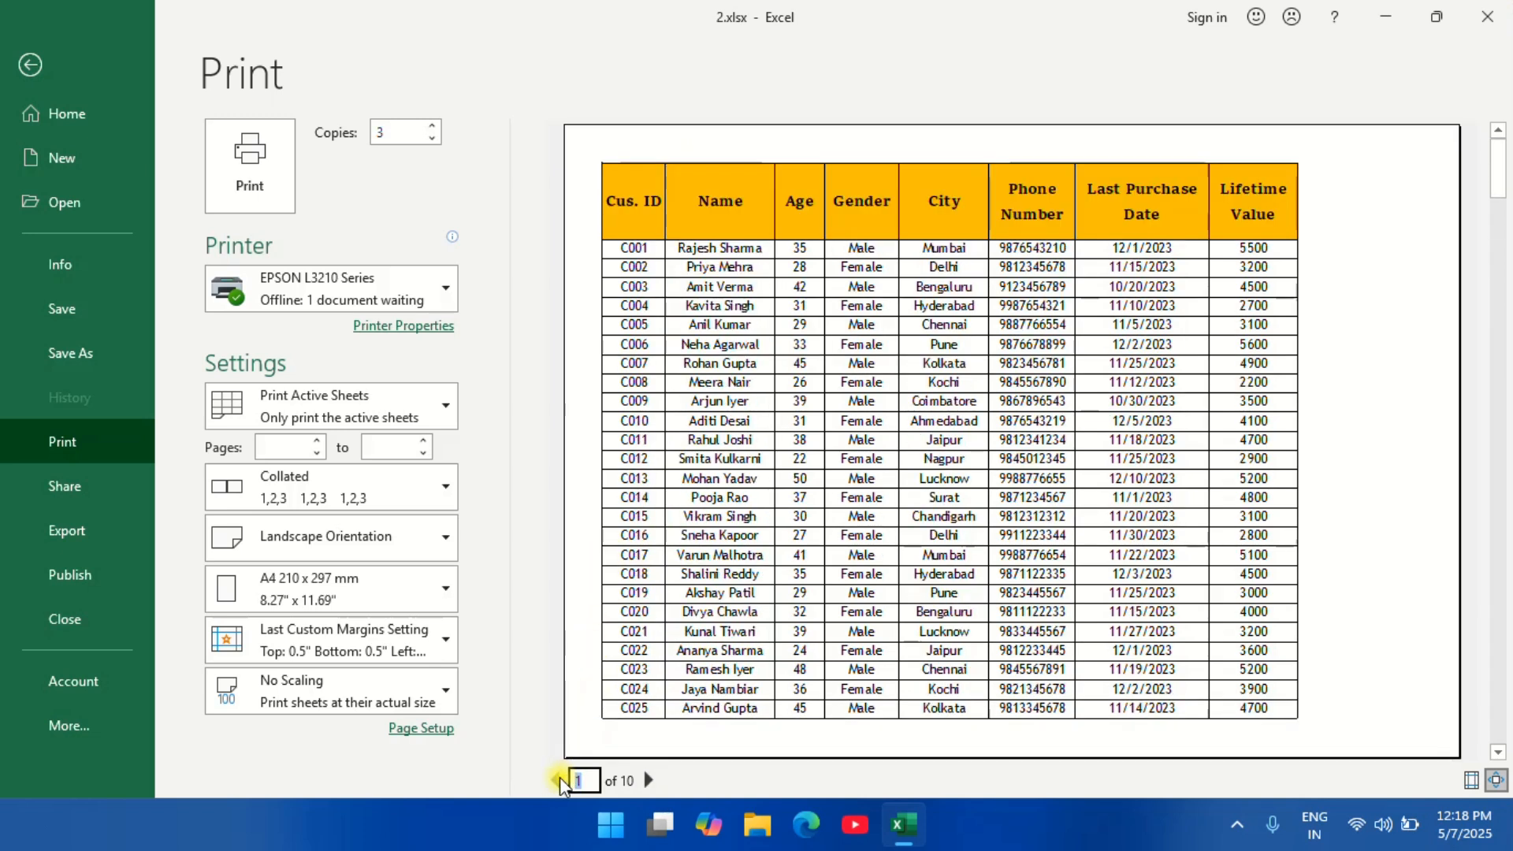
Step: Leave the print preview and set header row 1 ($1:$1) of the customer table to repeat at the top of every printed page
click(28, 65)
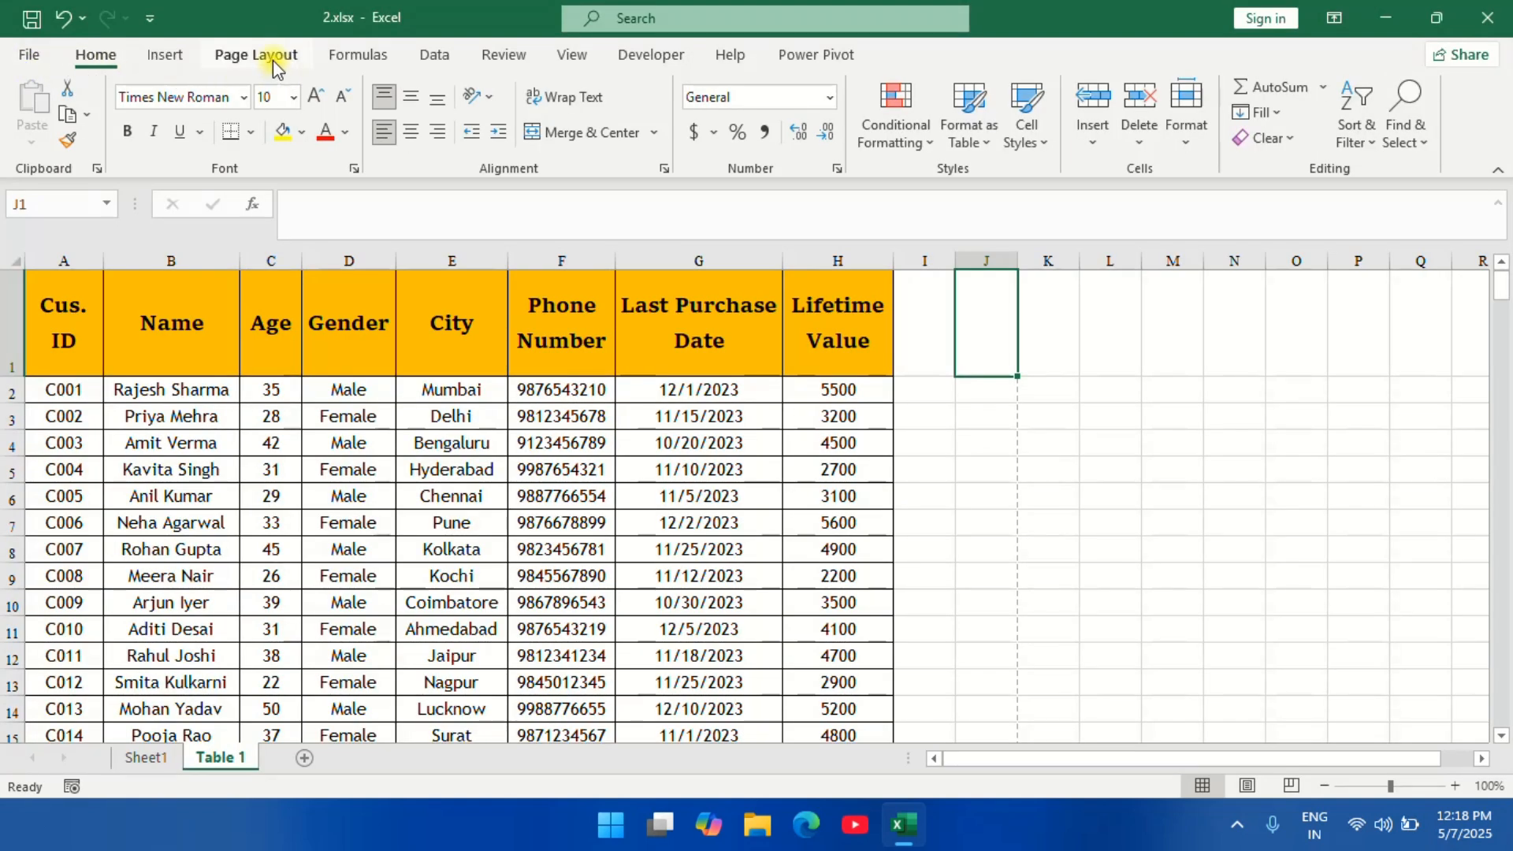
click(273, 60)
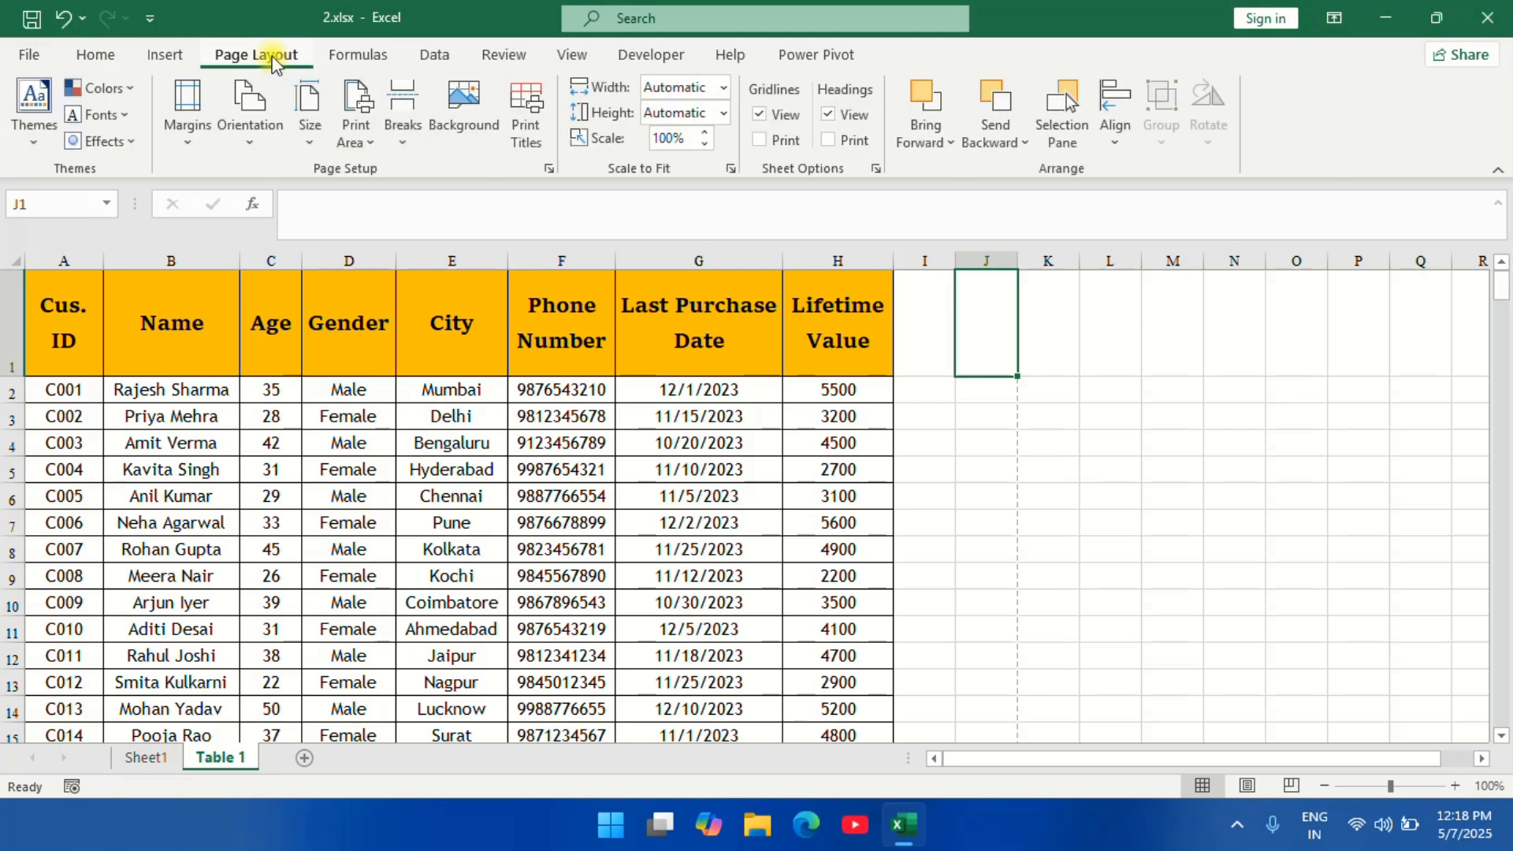
click(526, 126)
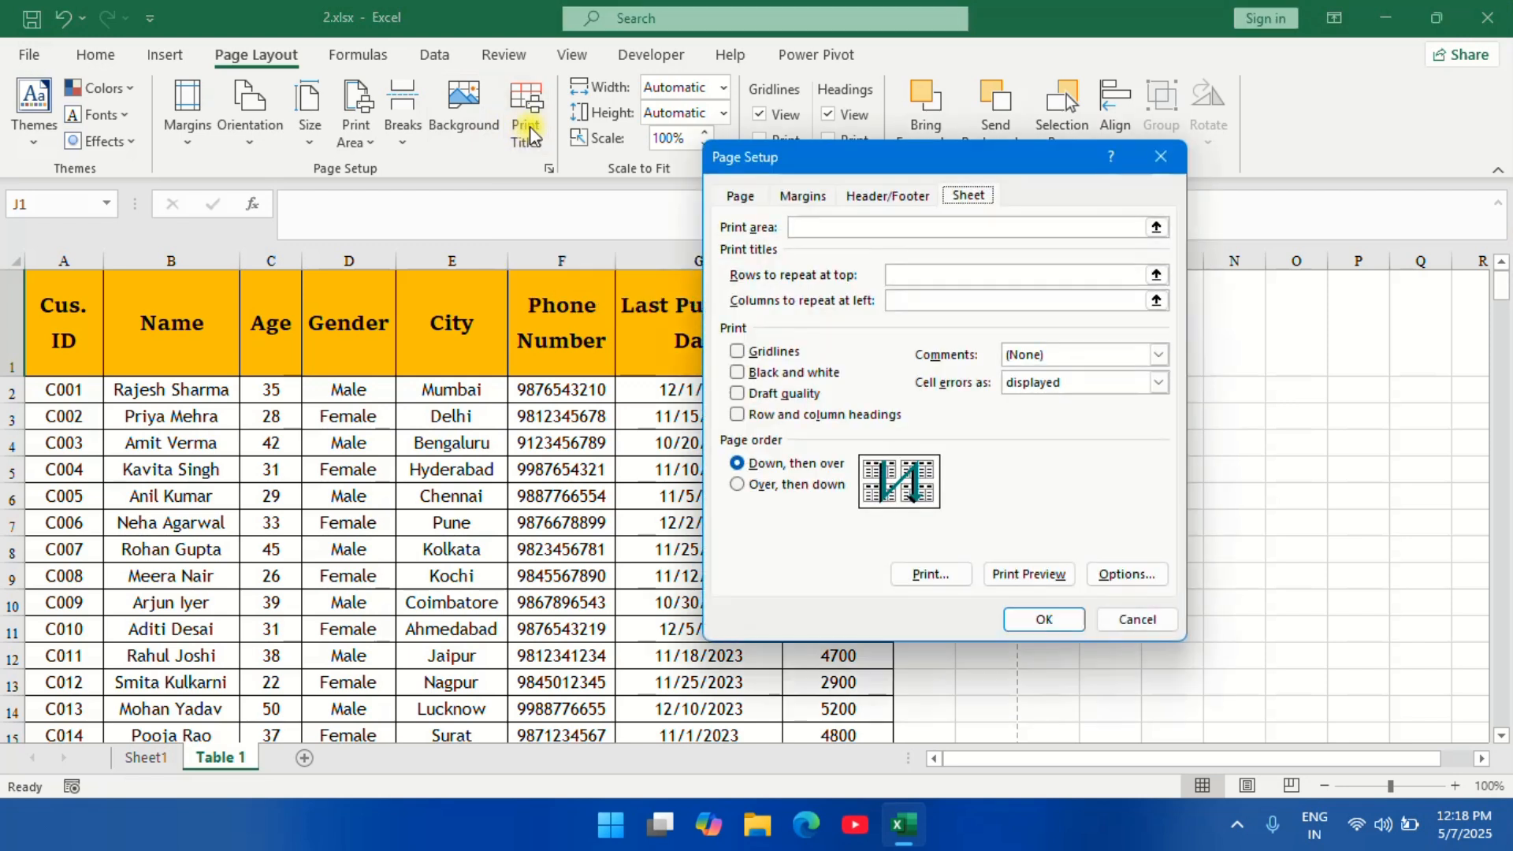
click(903, 276)
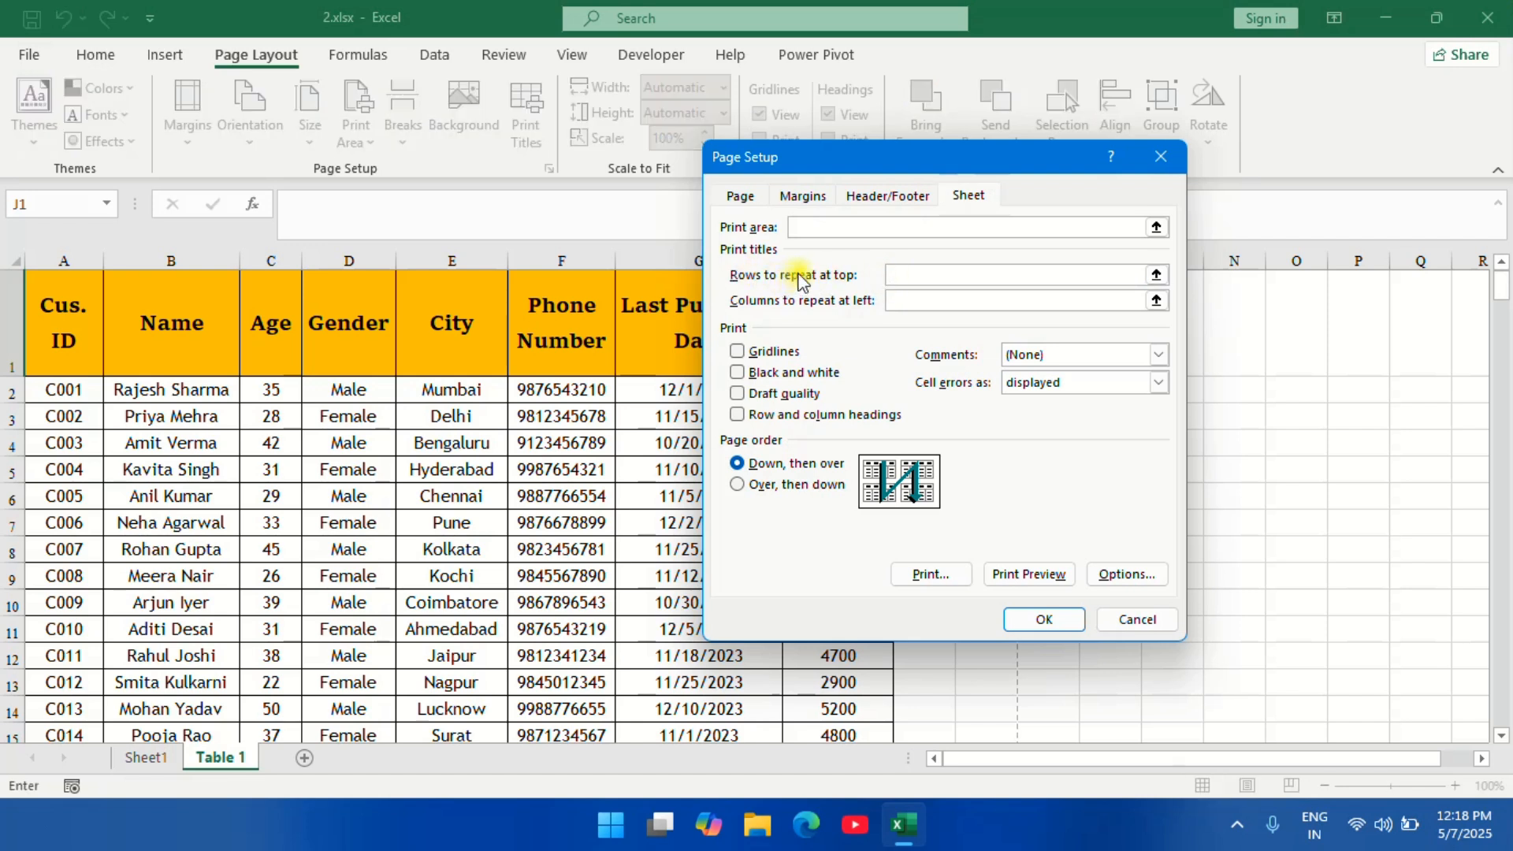
click(12, 310)
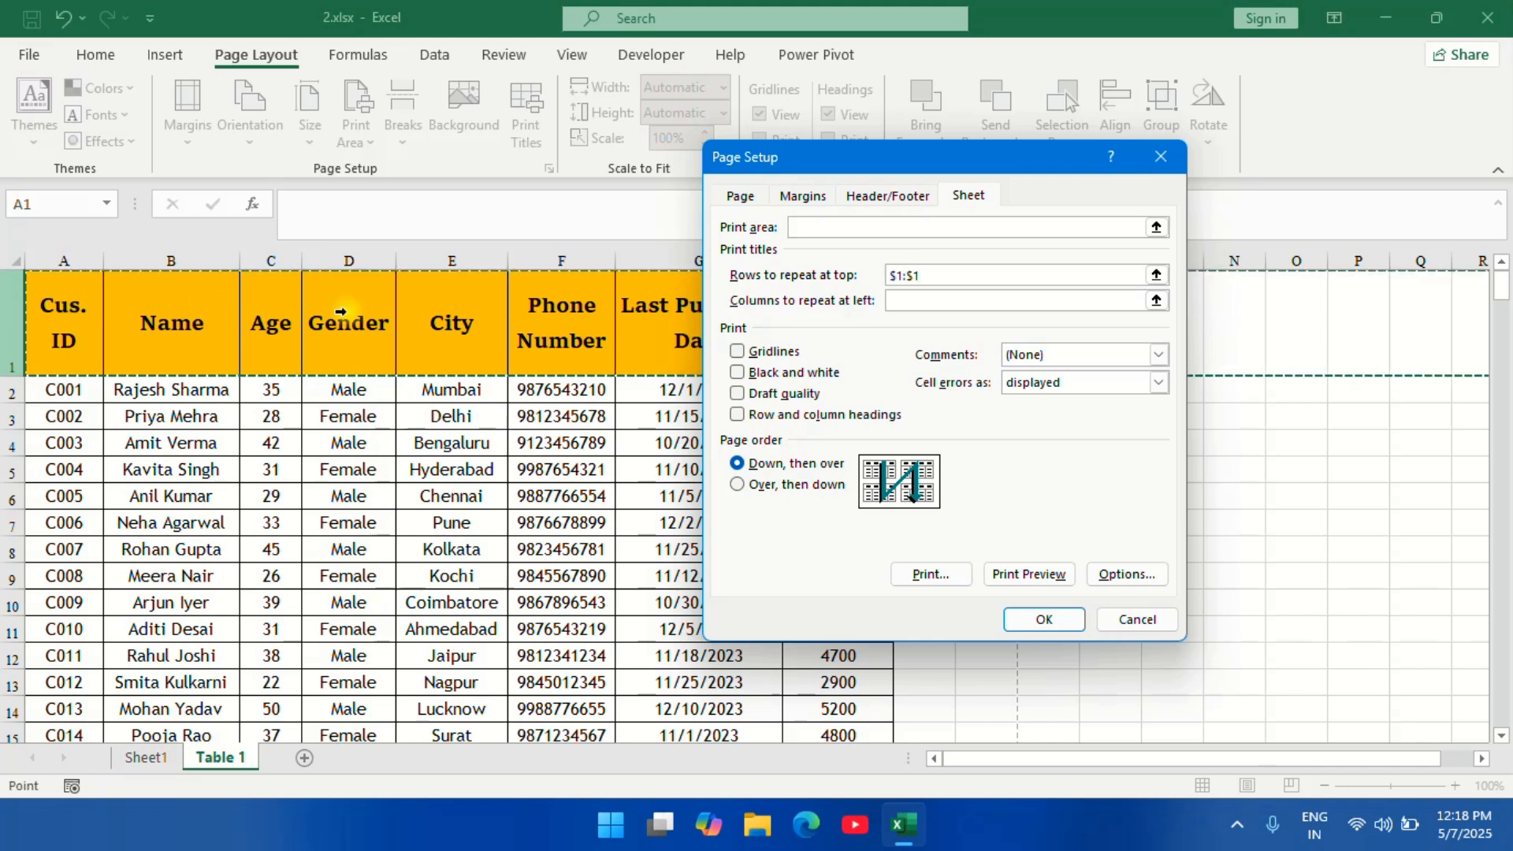
click(1033, 626)
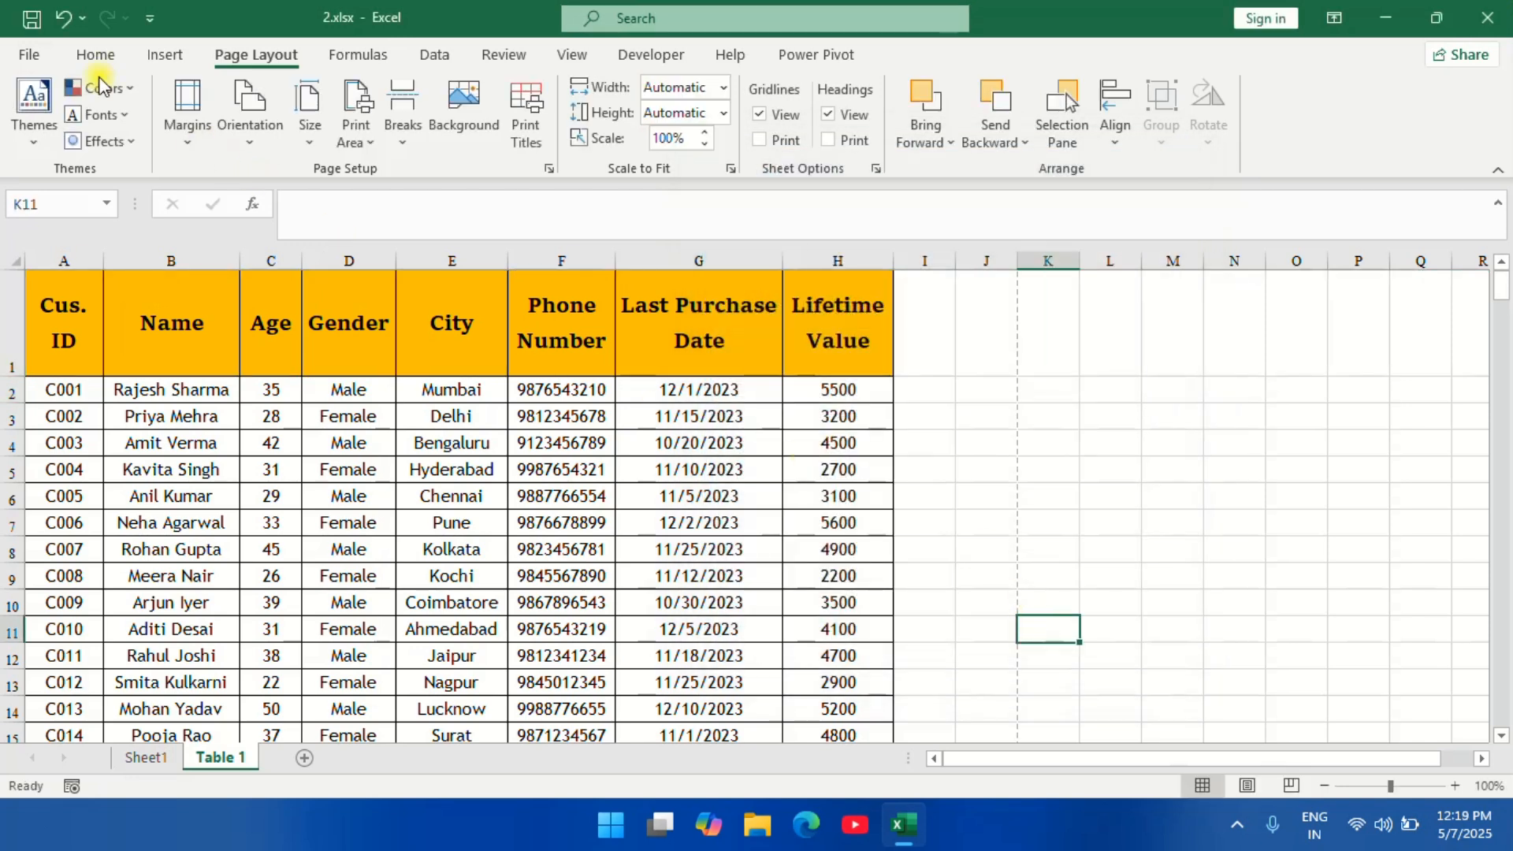
Step: Reopen the print preview and check the header row on each page through page 11, returning to page 8
click(27, 55)
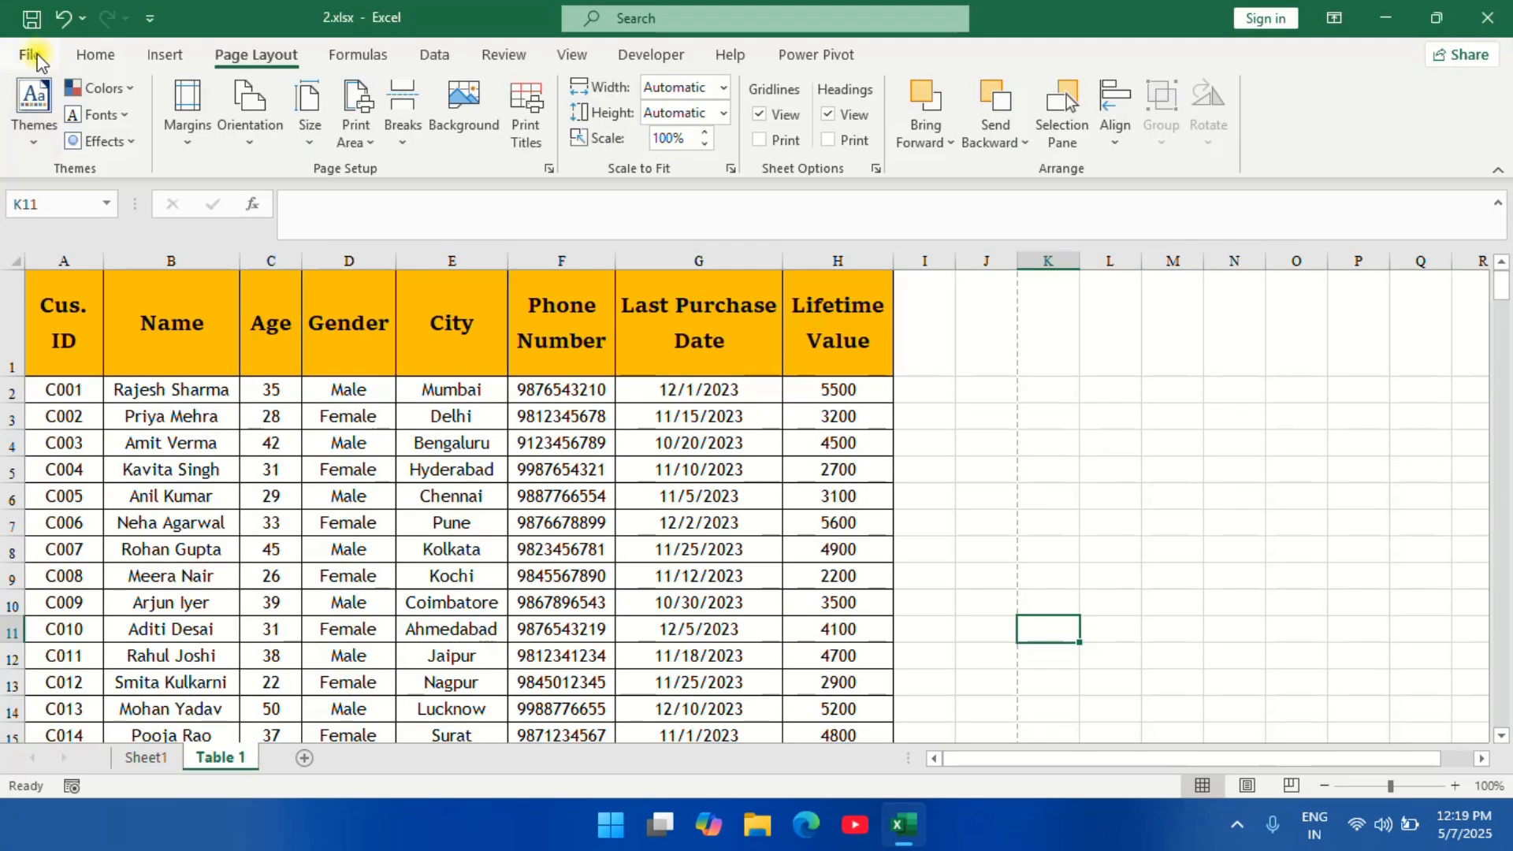
click(37, 54)
click(81, 438)
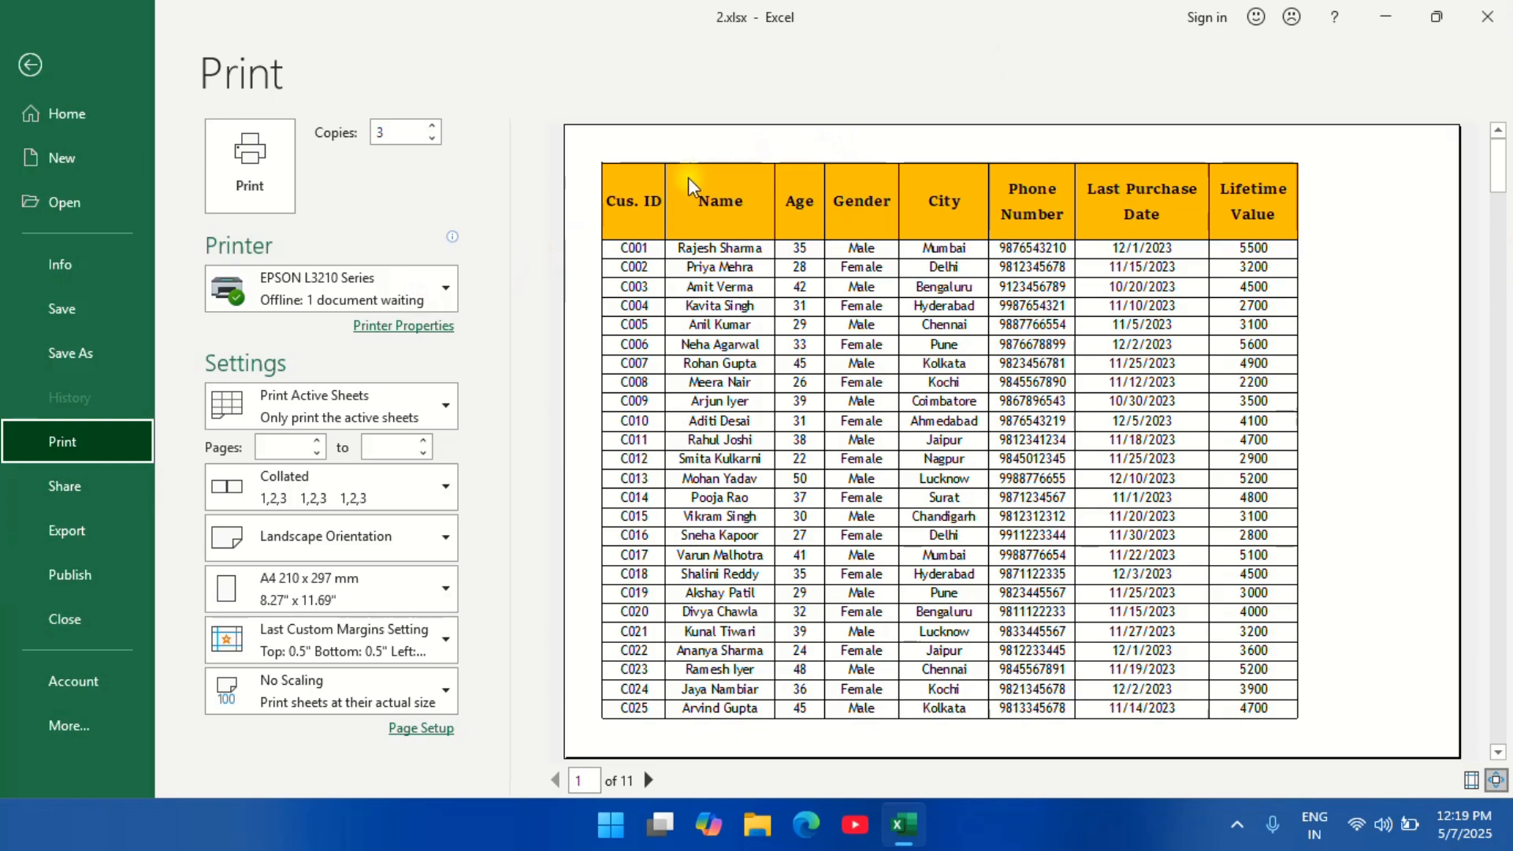
click(650, 780)
click(650, 780)
click(650, 780)
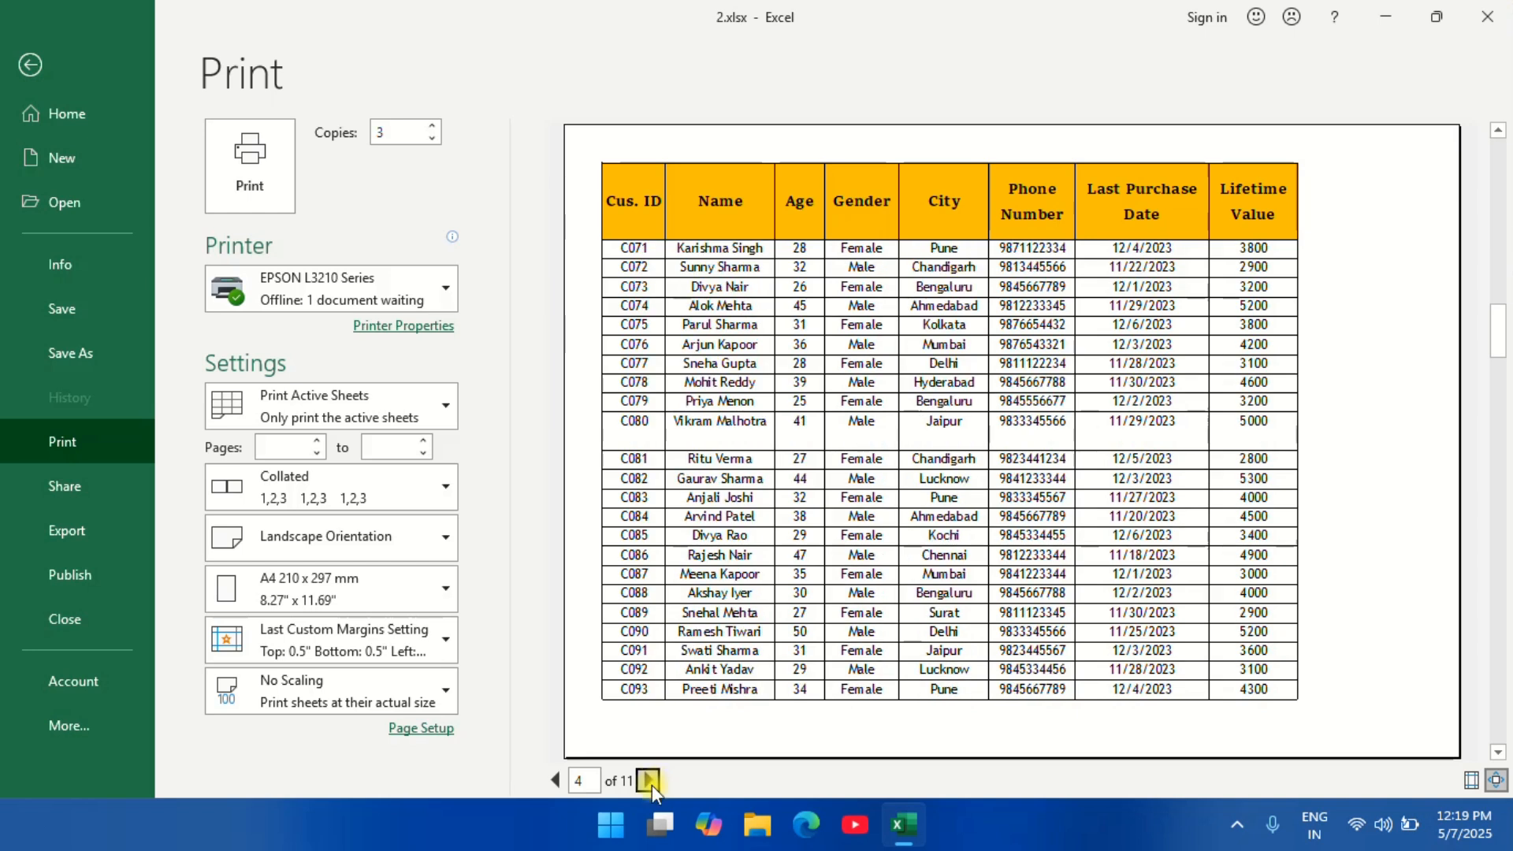
click(649, 780)
click(650, 780)
click(650, 780)
click(649, 781)
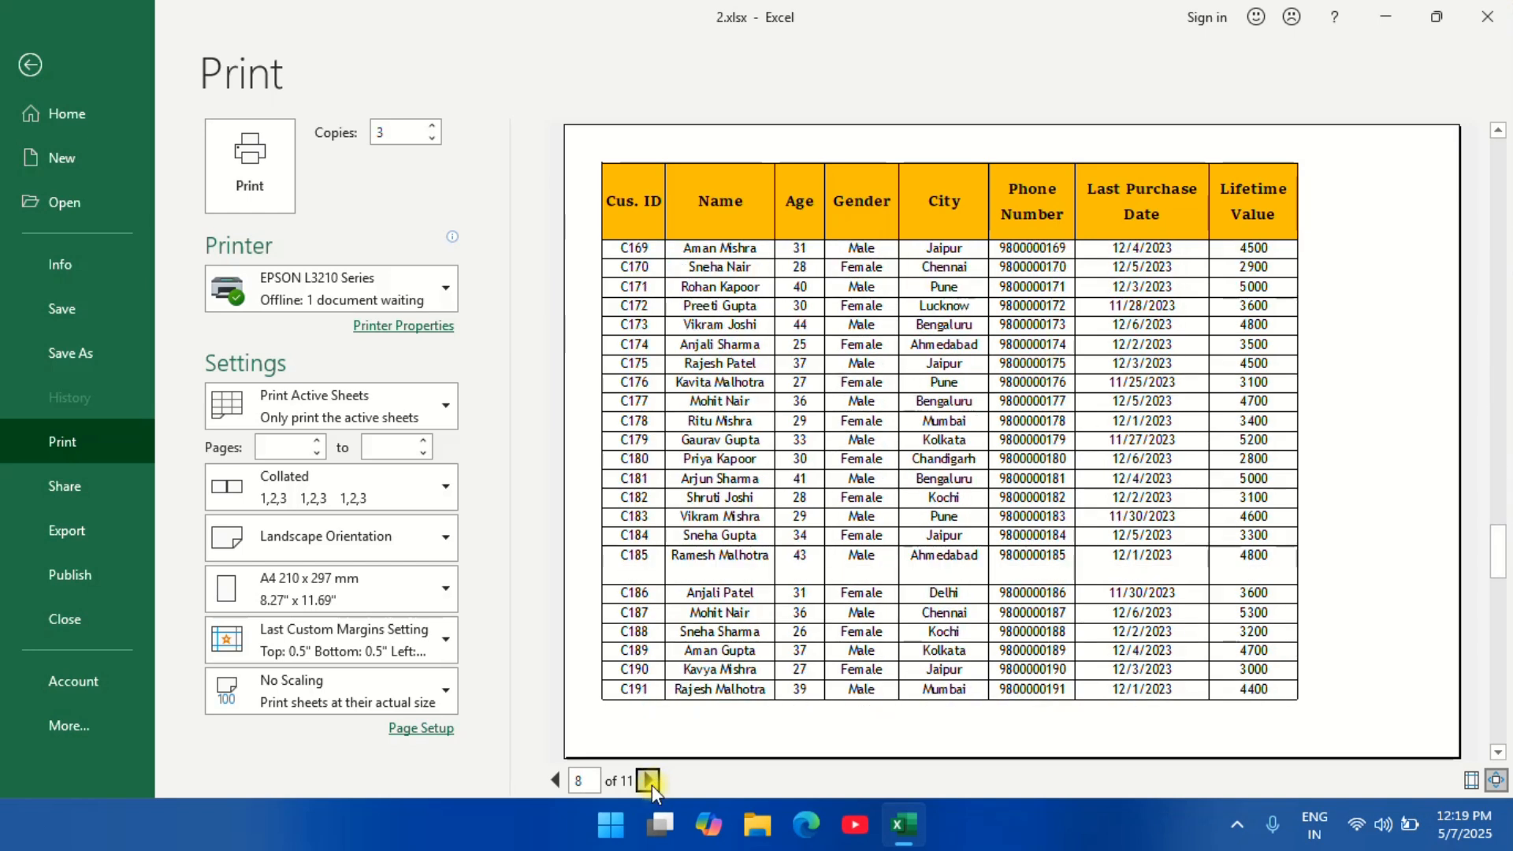
click(650, 781)
click(649, 781)
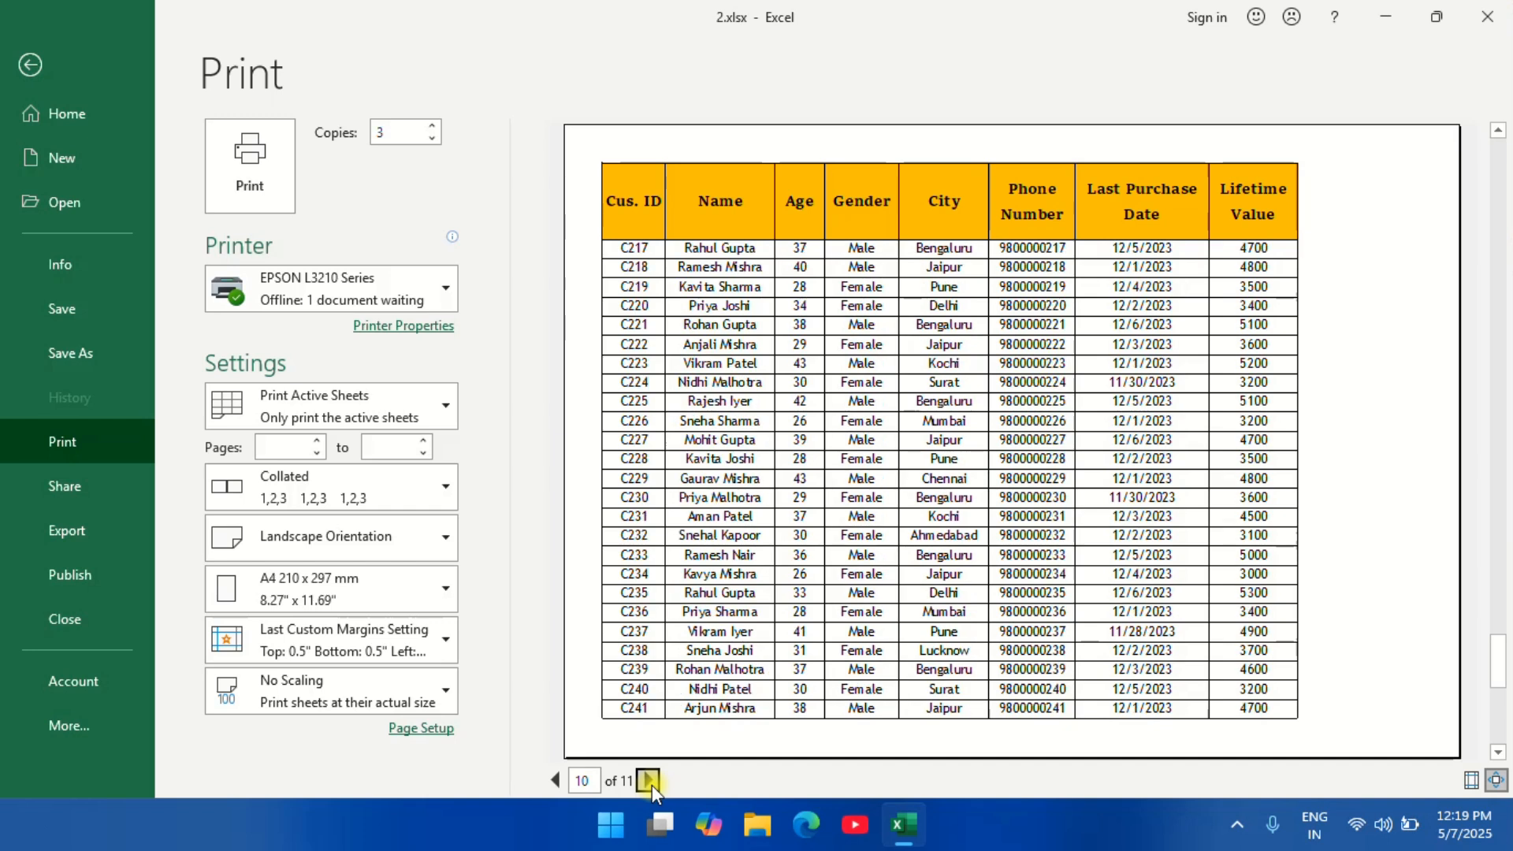
click(649, 780)
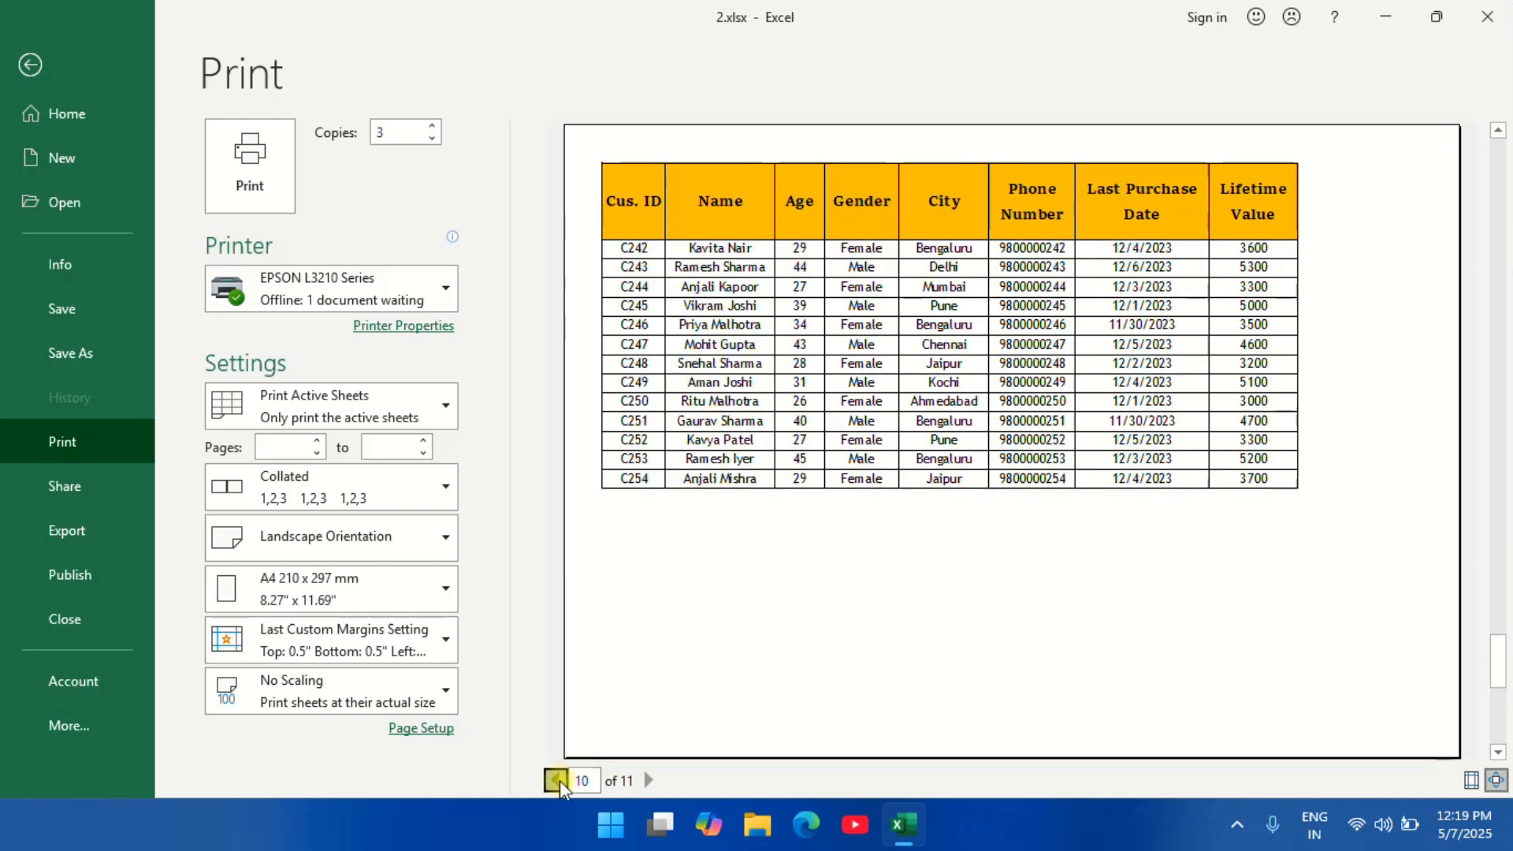
click(556, 780)
click(555, 780)
click(556, 780)
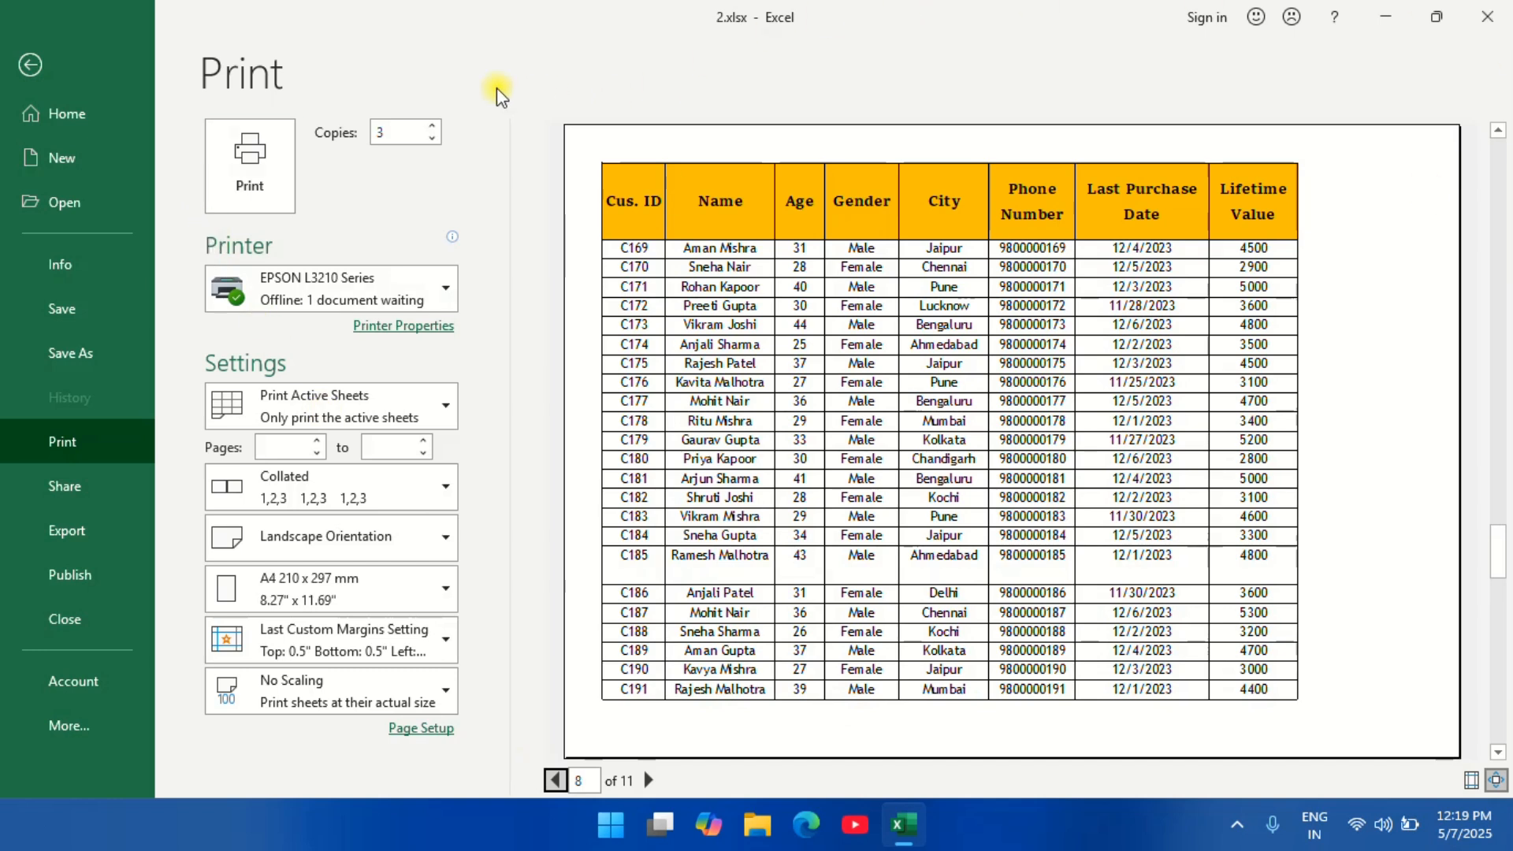
Step: Return to the worksheet and clear the rows-to-repeat-at-top setting from its print titles
click(19, 63)
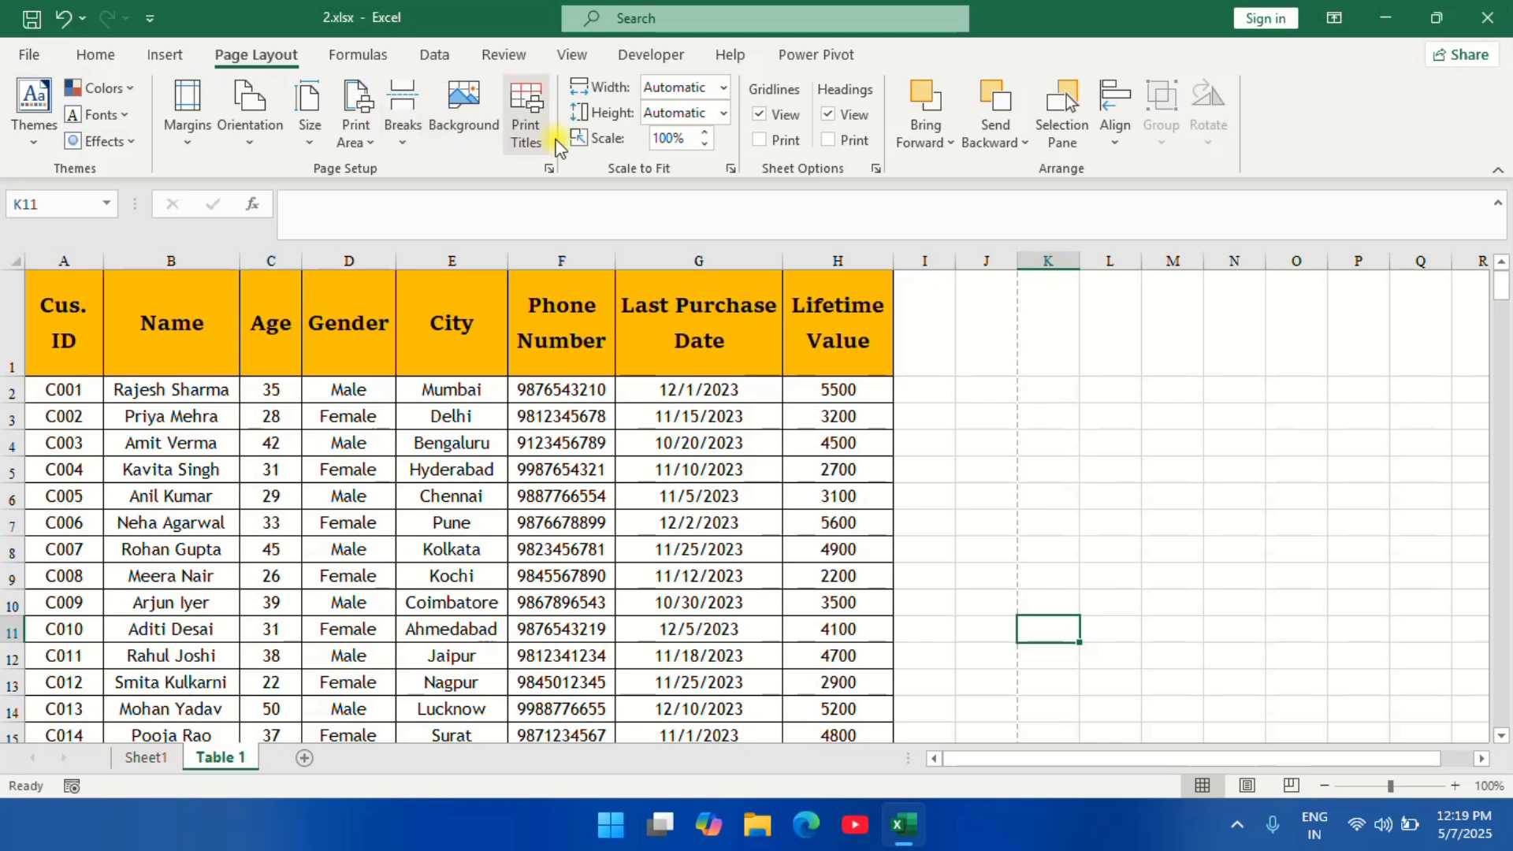
click(527, 134)
click(911, 273)
drag(910, 274, 886, 276)
key(BackSpace)
click(1046, 622)
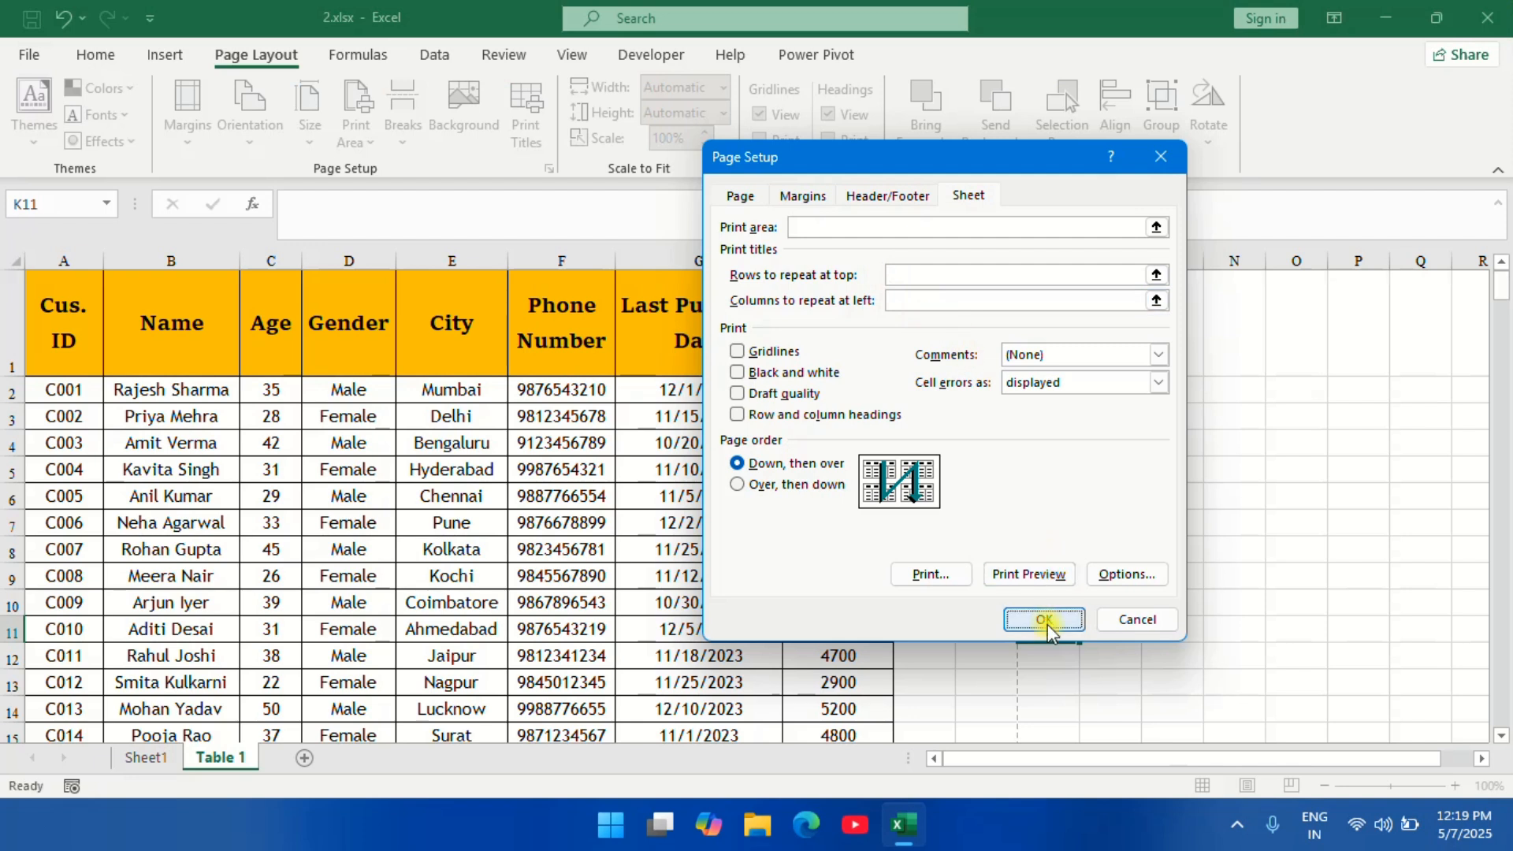
Step: Examine the top of each page in the print preview forward to page 6 and back to page 1
click(40, 54)
click(48, 441)
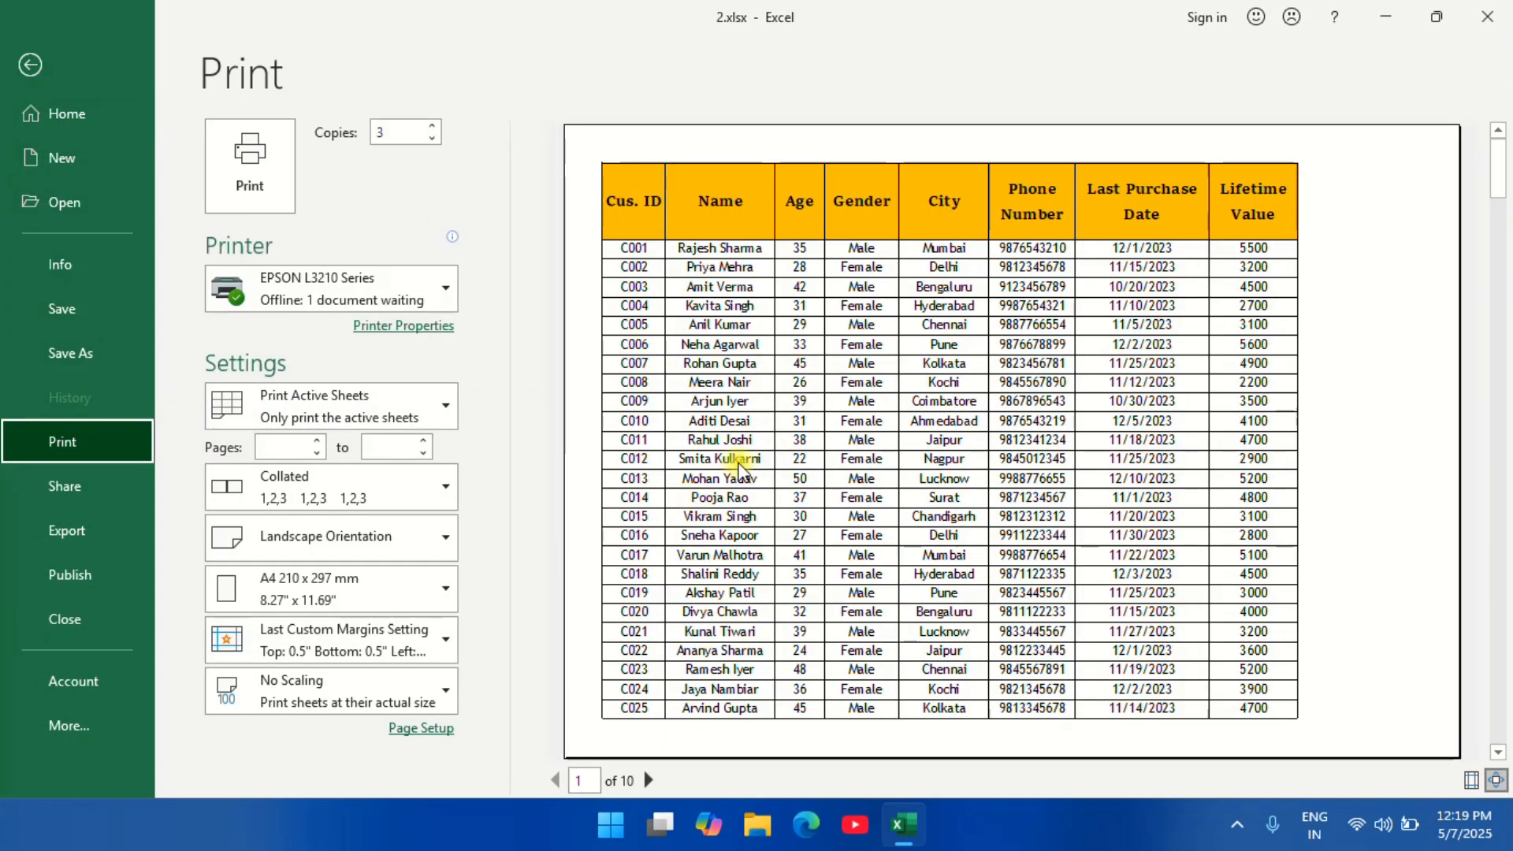
click(648, 780)
click(648, 780)
click(648, 780)
click(648, 780)
click(648, 780)
click(555, 781)
click(554, 780)
click(555, 781)
click(555, 781)
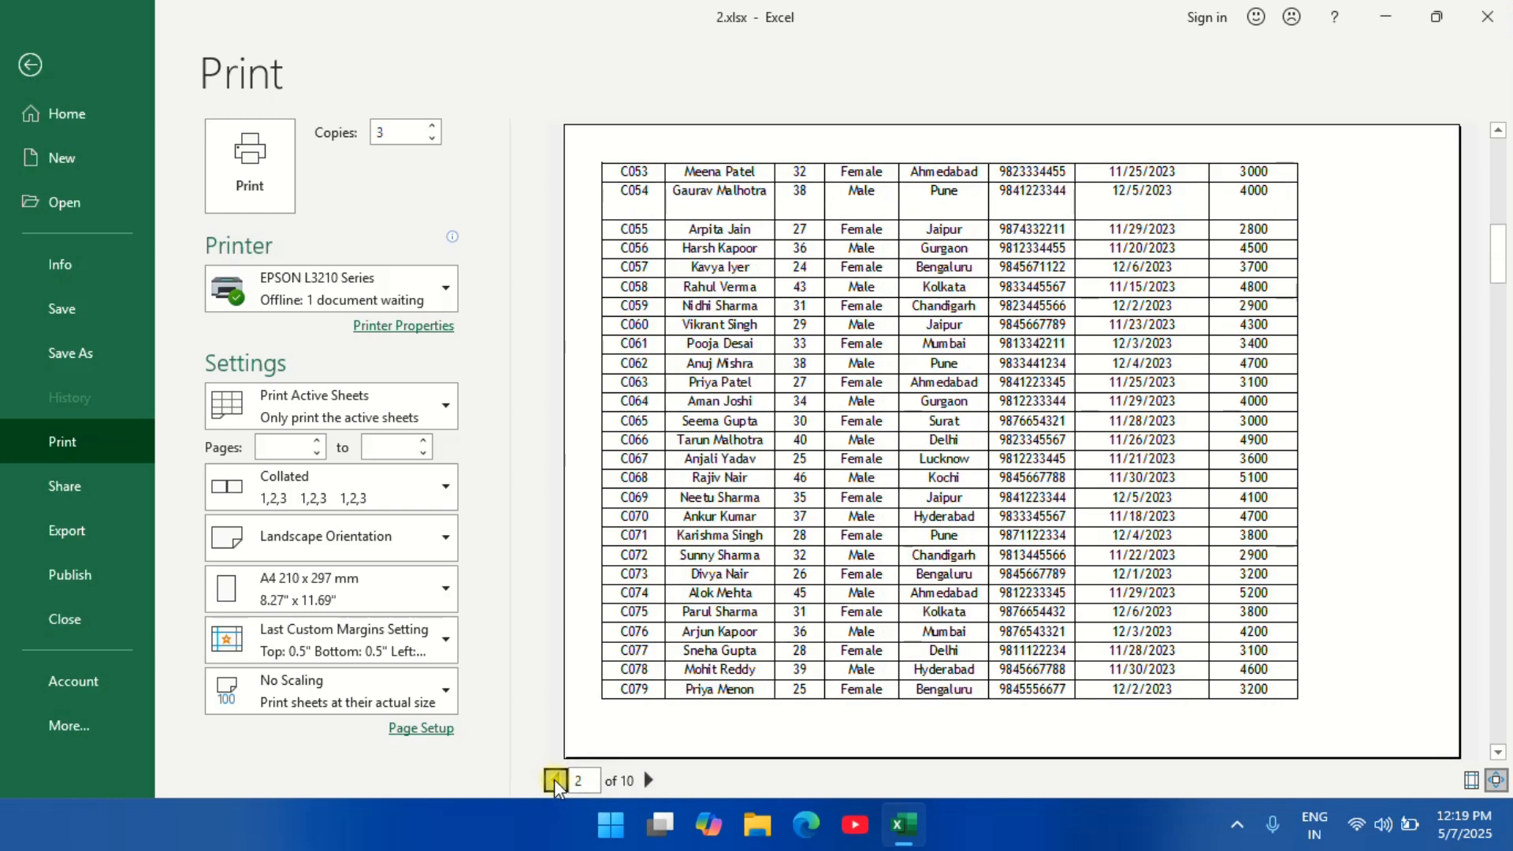
click(555, 780)
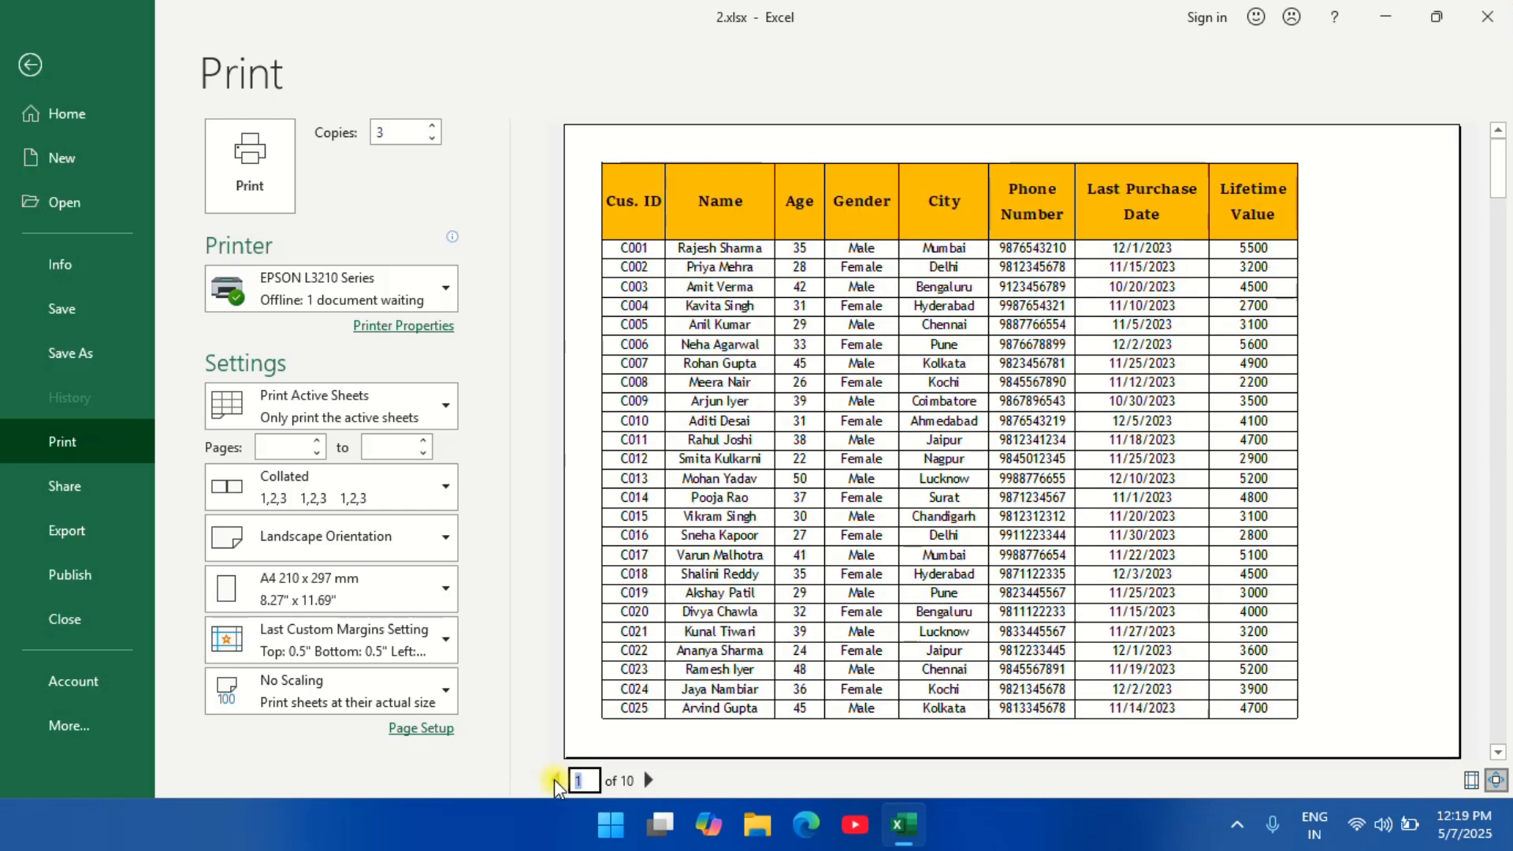